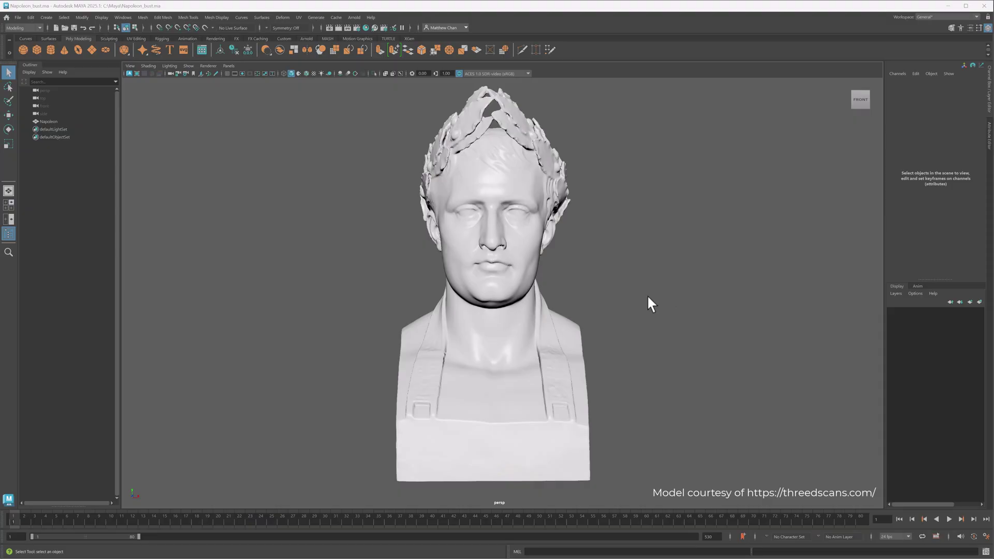
- Select the Napoleon bust and inspect its dense scanned edges from the side and front, returning to object mode
{"action": "left_click", "coordinate": [516, 237]}
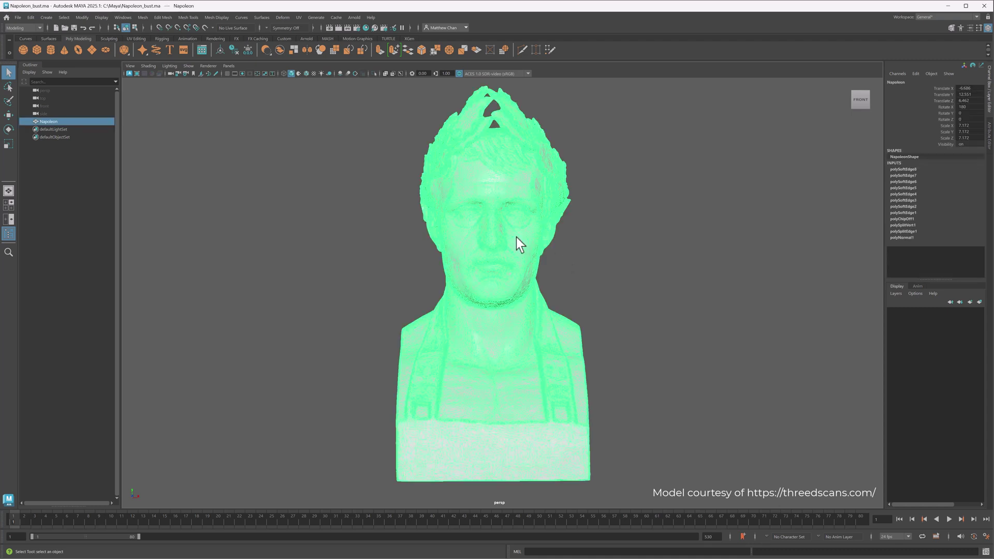
{"action": "scroll", "coordinate": [517, 237], "scroll_direction": "up", "scroll_amount": 5}
{"action": "left_click_drag", "start_coordinate": [523, 224], "coordinate": [545, 321], "text": "alt"}
{"action": "left_click_drag", "start_coordinate": [613, 315], "coordinate": [649, 315], "text": "alt"}
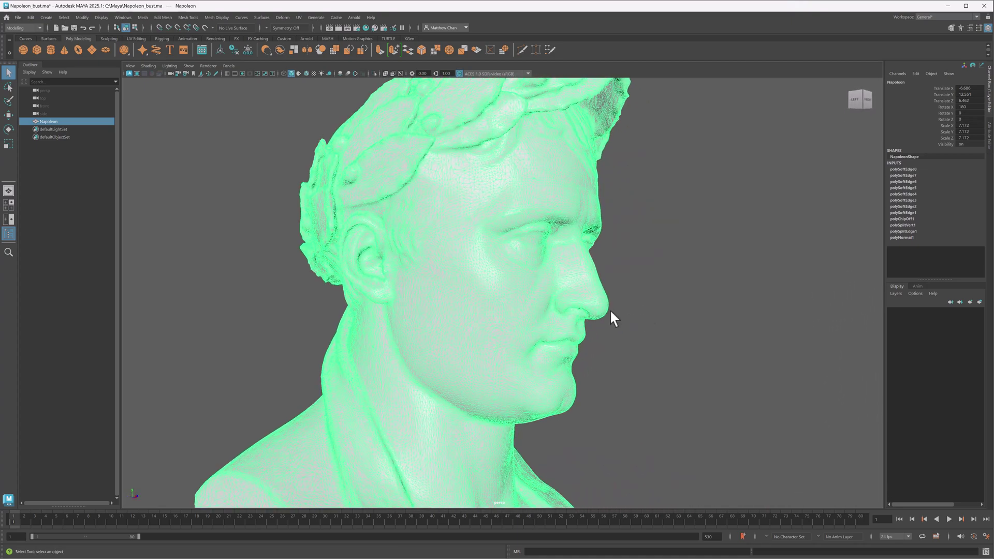
{"action": "right_click_drag", "start_coordinate": [576, 294], "coordinate": [577, 270]}
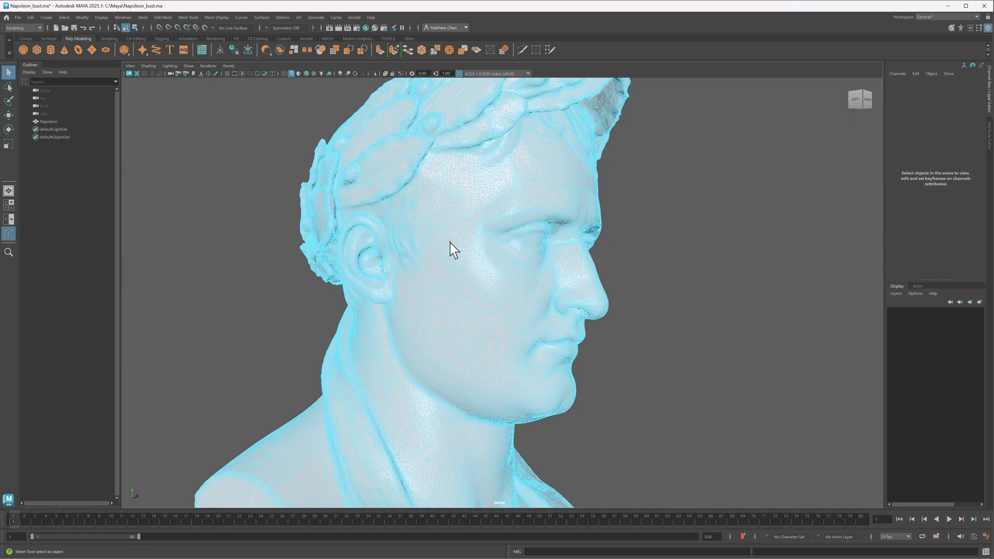
{"action": "right_click_drag", "start_coordinate": [450, 243], "coordinate": [490, 232]}
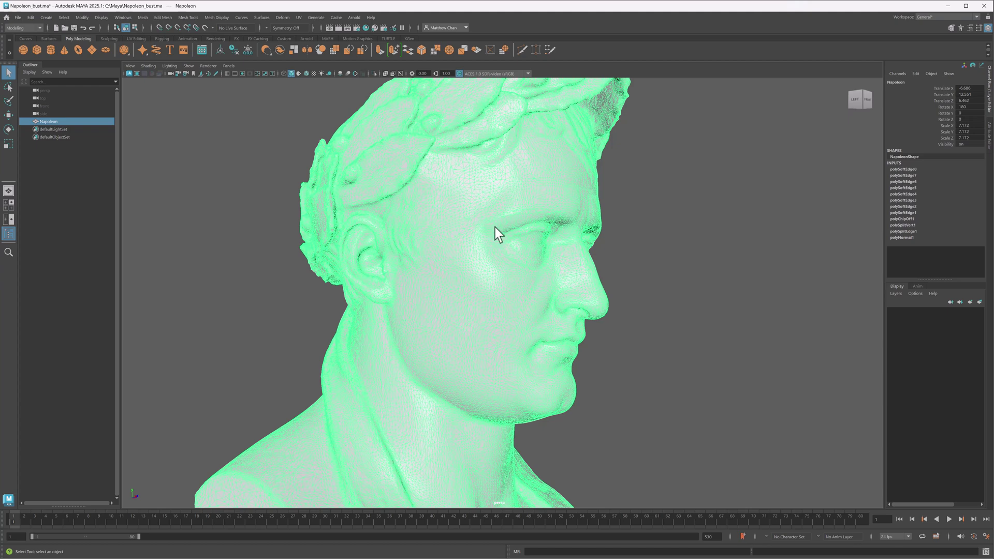
{"action": "mouse_move", "coordinate": [496, 228]}
{"action": "left_mouse_down", "text": "alt"}
{"action": "mouse_move", "coordinate": [462, 231]}
{"action": "mouse_move", "coordinate": [481, 233]}
{"action": "left_mouse_up", "text": "alt"}
- Frame the bust and run Mesh > Retopologize with a 25000 target face count
{"action": "key", "text": "f"}
{"action": "left_click", "coordinate": [142, 17]}
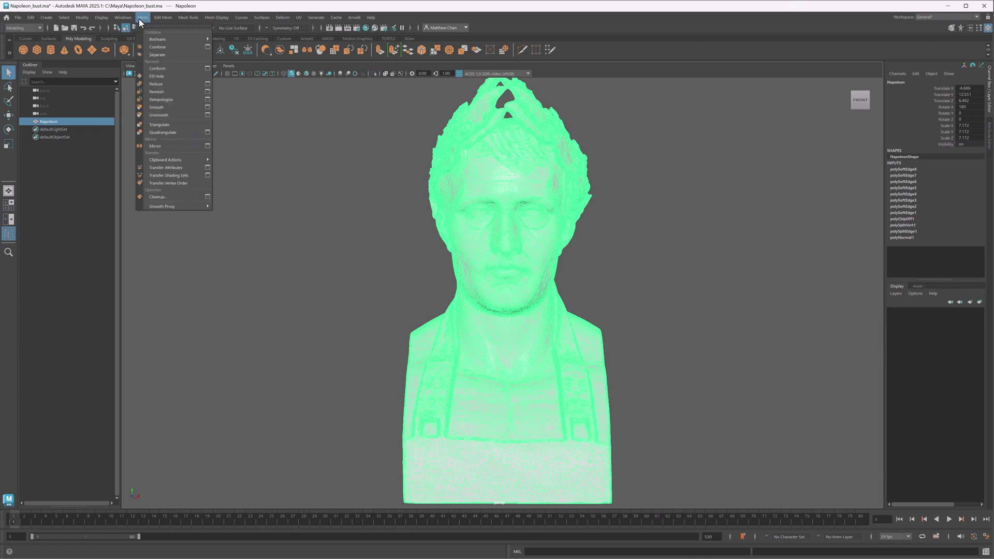
{"action": "left_click", "coordinate": [207, 99]}
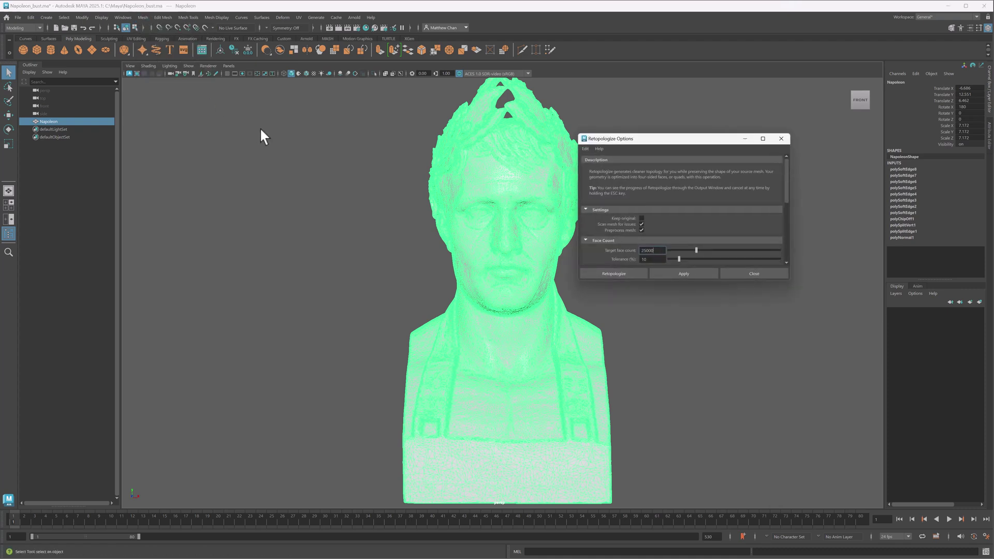
{"action": "left_click_drag", "start_coordinate": [613, 141], "coordinate": [642, 146]}
{"action": "scroll", "coordinate": [750, 197], "scroll_direction": "down", "scroll_amount": 4}
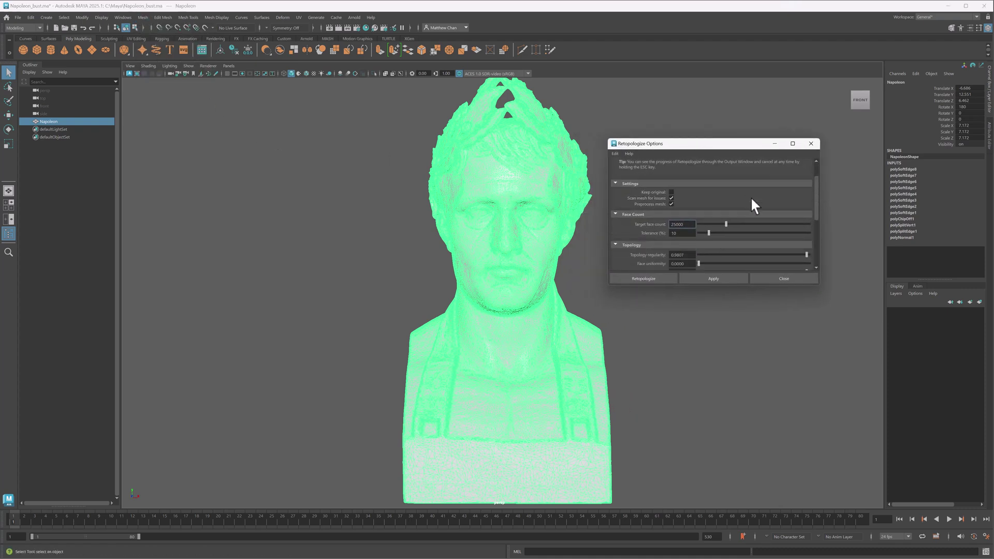
{"action": "scroll", "coordinate": [750, 212], "scroll_direction": "down", "scroll_amount": 1}
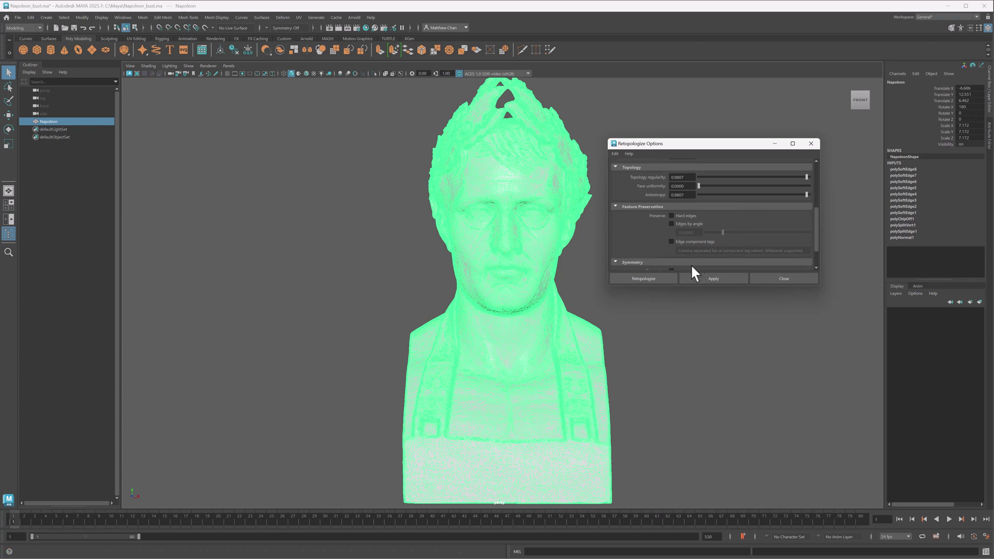
{"action": "left_click", "coordinate": [654, 278]}
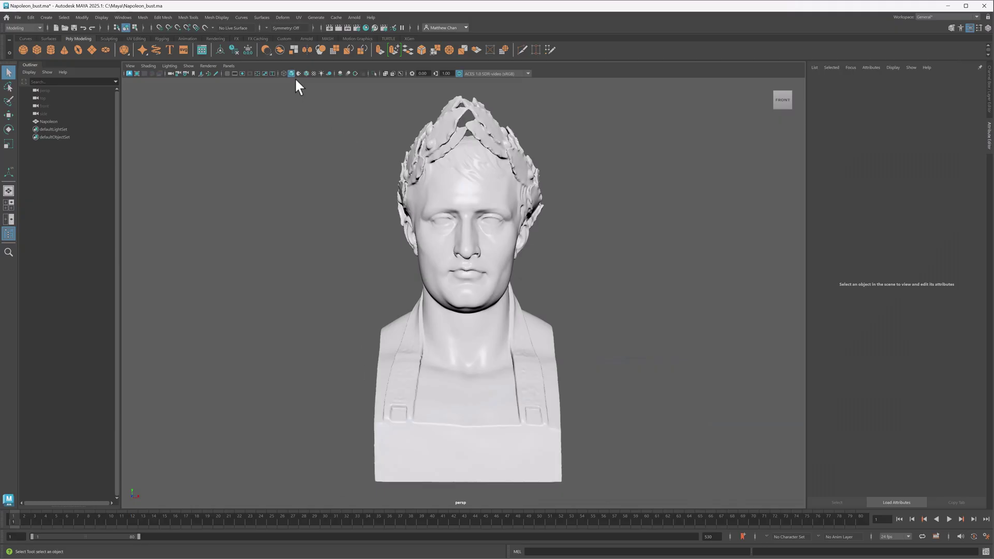
{"action": "left_click", "coordinate": [140, 18]}
{"action": "mouse_move", "coordinate": [155, 20]}
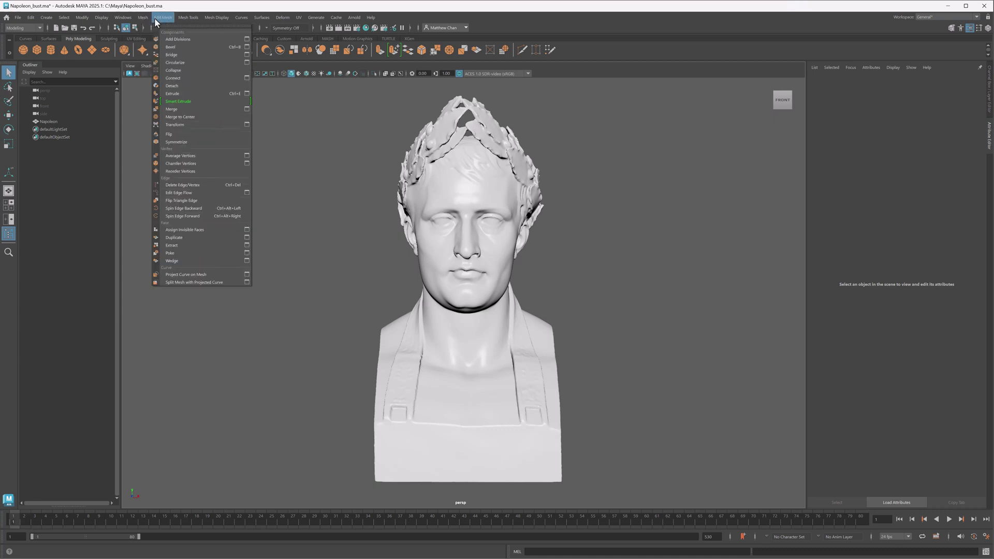
{"action": "mouse_move", "coordinate": [185, 20]}
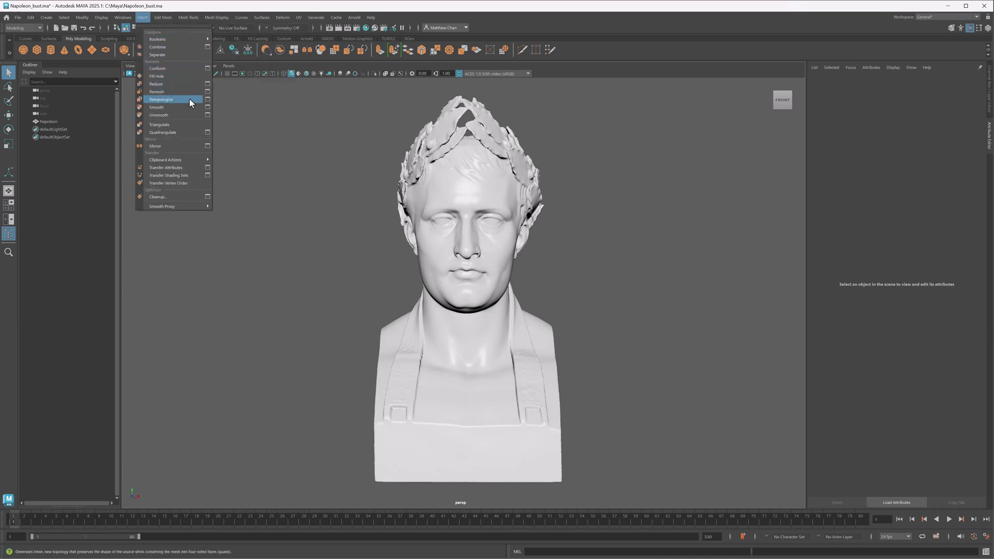
{"action": "left_click", "coordinate": [272, 111]}
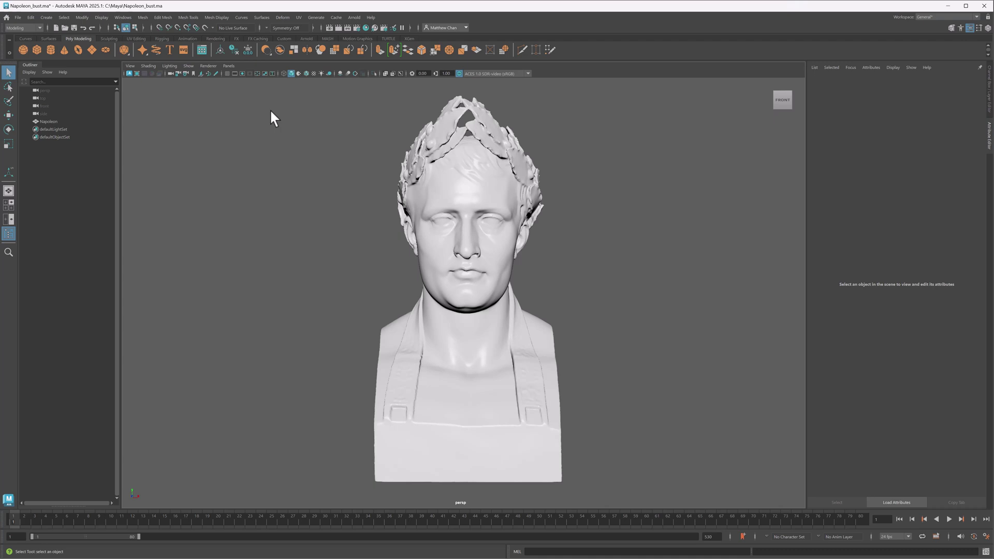
{"action": "left_click", "coordinate": [428, 556]}
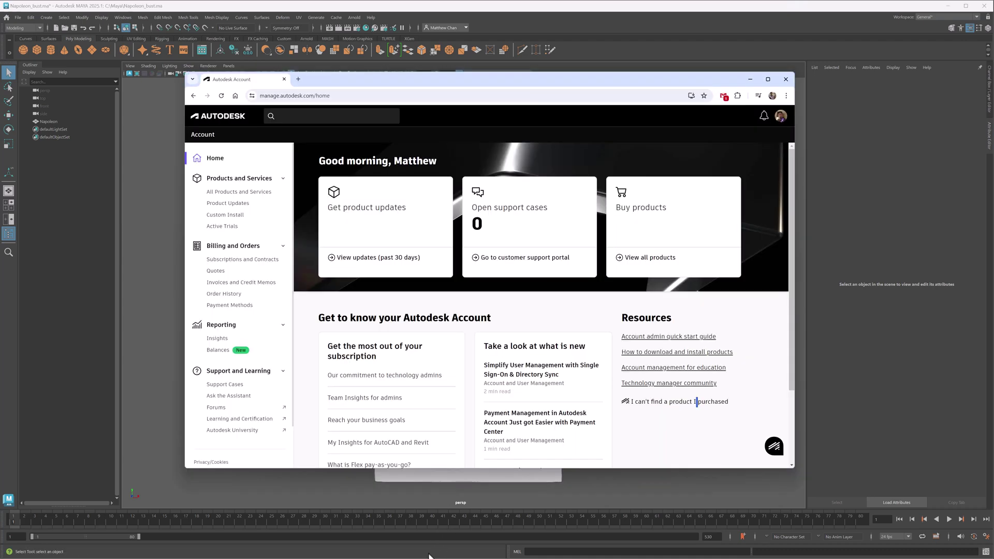
- Go to the Maya product page under All Products and Services and set the platform to Win 64
{"action": "left_click", "coordinate": [264, 198]}
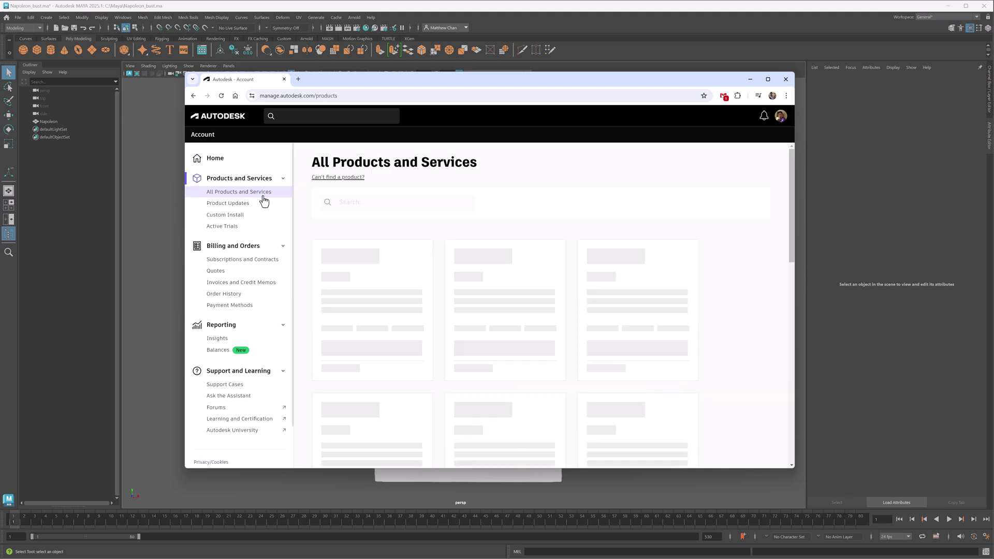
{"action": "scroll", "coordinate": [728, 290], "scroll_direction": "down", "scroll_amount": 3}
{"action": "scroll", "coordinate": [729, 290], "scroll_direction": "down", "scroll_amount": 5}
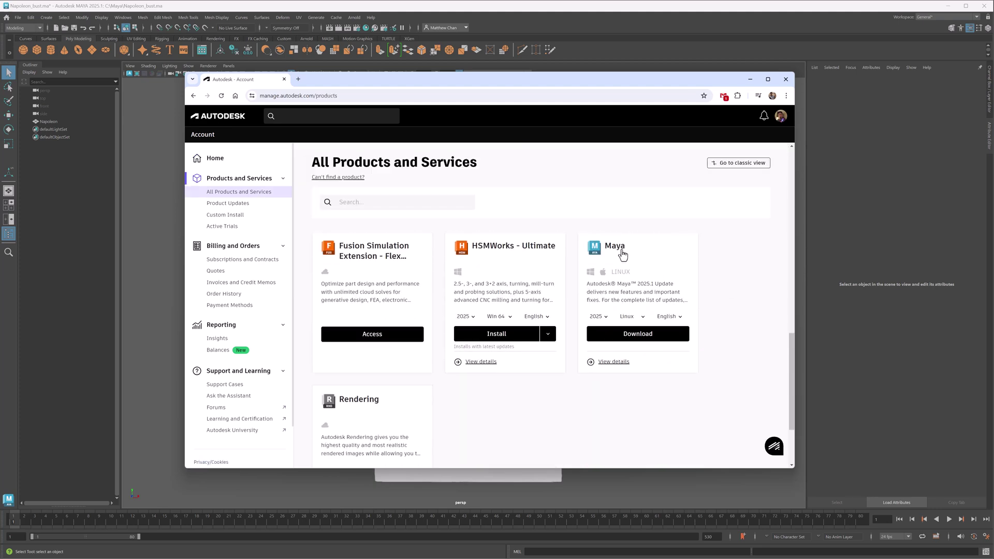
{"action": "left_click", "coordinate": [622, 255]}
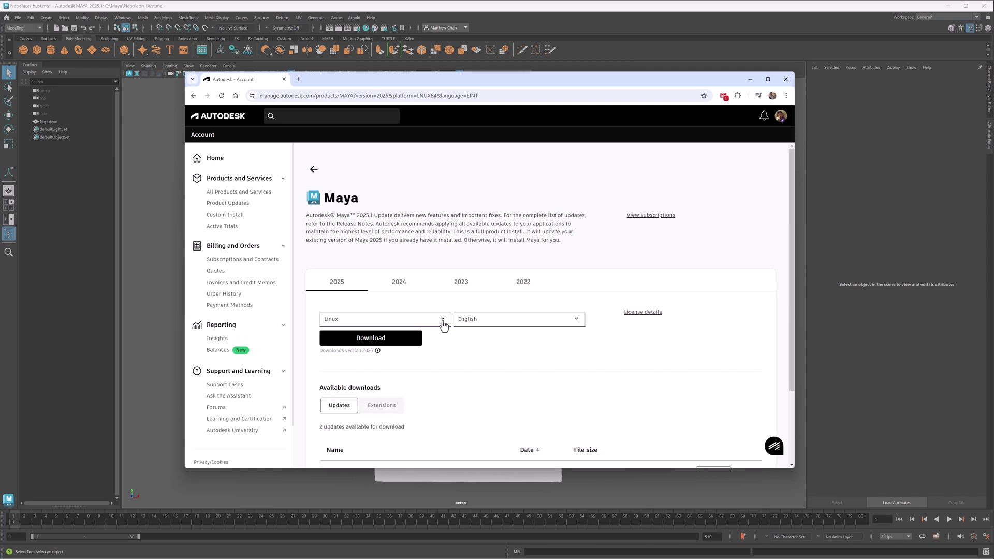
{"action": "left_click", "coordinate": [443, 325]}
{"action": "left_click", "coordinate": [423, 336]}
- Download the Flow Retopology for Maya 2025 extension, then minimize the browser and Downloads folder
{"action": "scroll", "coordinate": [495, 350], "scroll_direction": "down", "scroll_amount": 2}
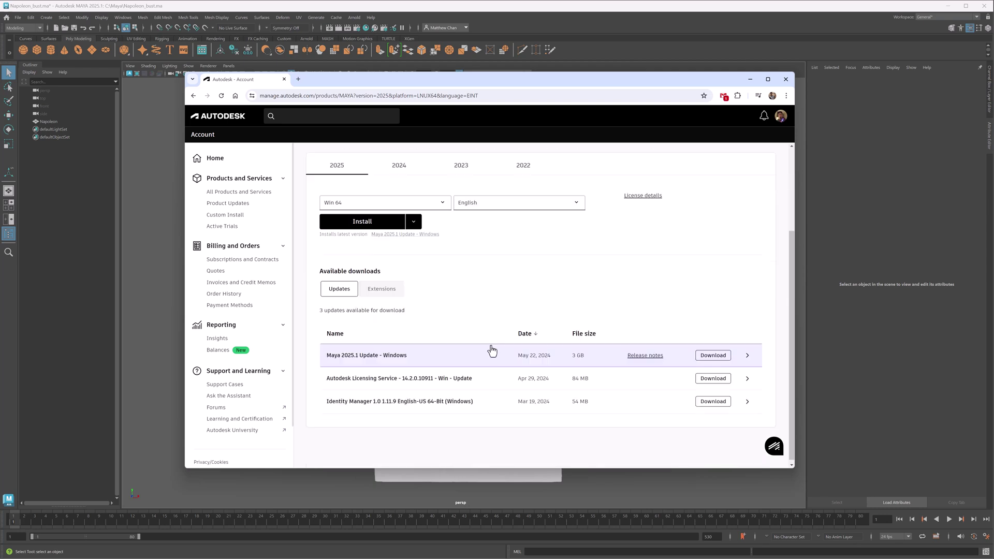
{"action": "left_click", "coordinate": [388, 289]}
{"action": "scroll", "coordinate": [482, 297], "scroll_direction": "down", "scroll_amount": 2}
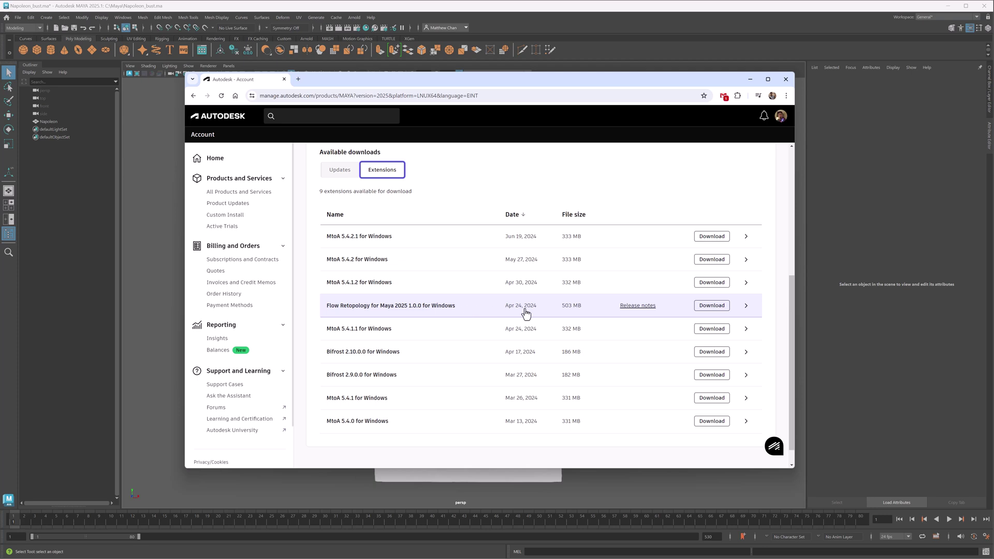
{"action": "left_click", "coordinate": [712, 306]}
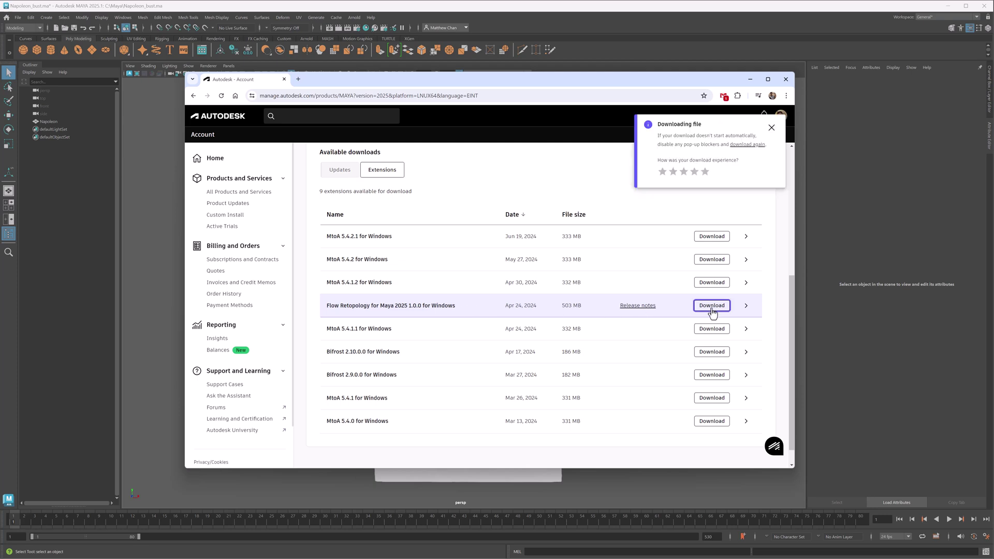
{"action": "left_click", "coordinate": [748, 80]}
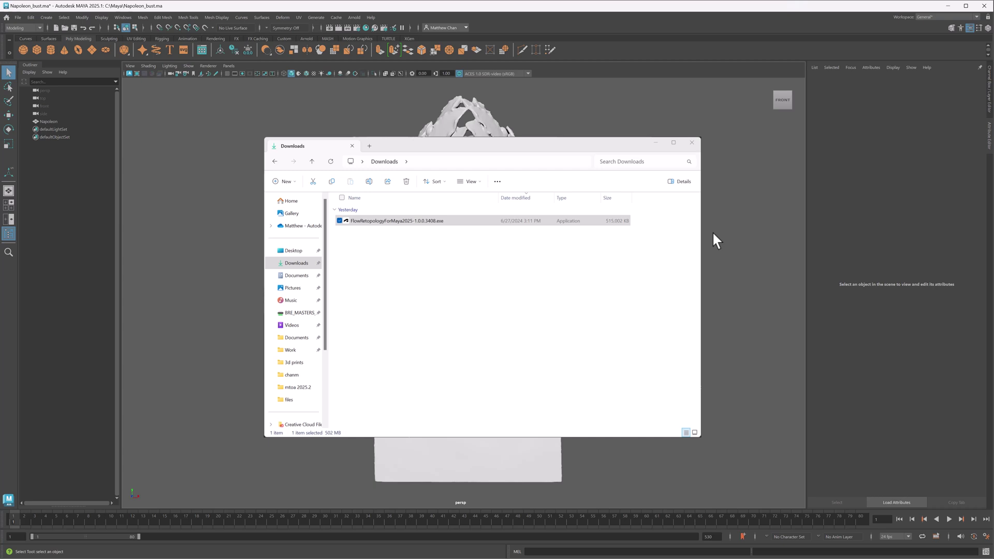
{"action": "key", "text": "super+Down"}
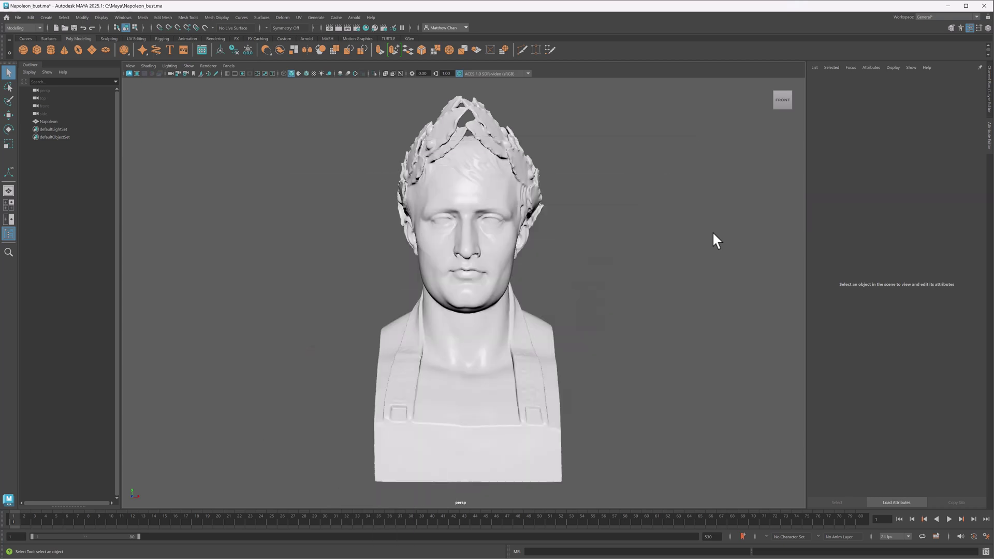
- Load the flowRetopology.py plug-in through the Plug-in Manager and close it
{"action": "left_click", "coordinate": [124, 17]}
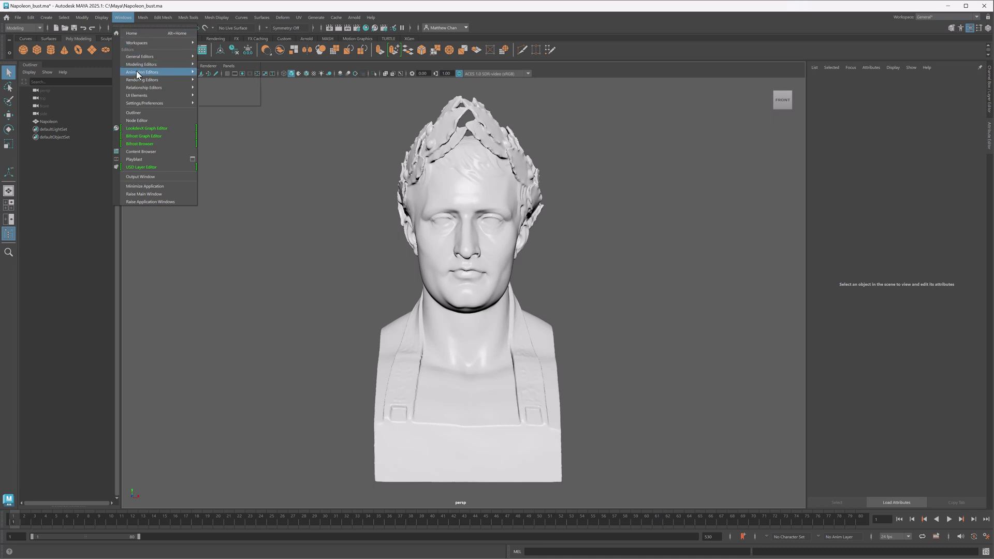
{"action": "mouse_move", "coordinate": [154, 103]}
{"action": "left_click", "coordinate": [228, 153]}
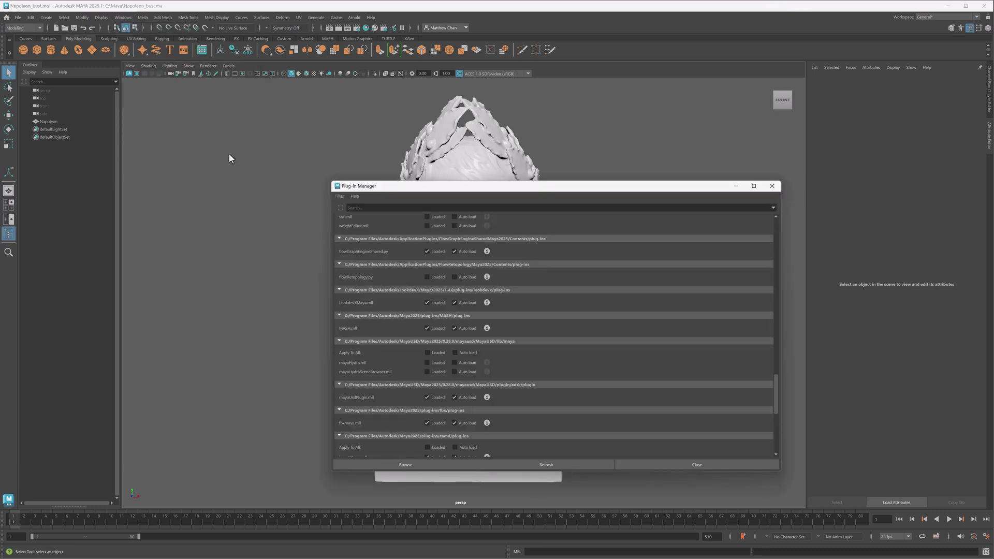
{"action": "left_click", "coordinate": [433, 277]}
{"action": "left_click", "coordinate": [707, 464]}
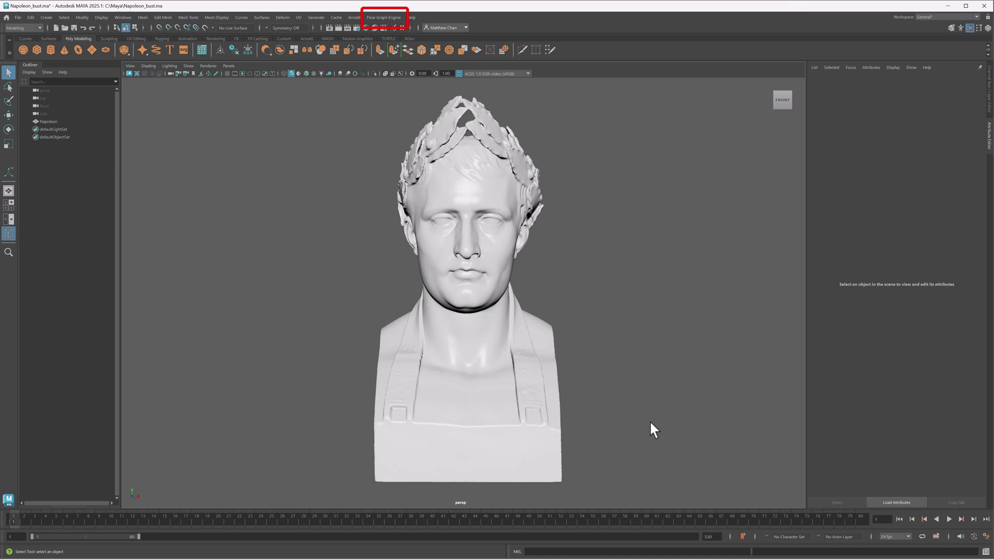
- Select the Napoleon mesh, zoom and orbit onto its face, and show the Flow Graph Engine menu
{"action": "left_click", "coordinate": [488, 253]}
{"action": "scroll", "coordinate": [569, 262], "scroll_direction": "up", "scroll_amount": 10}
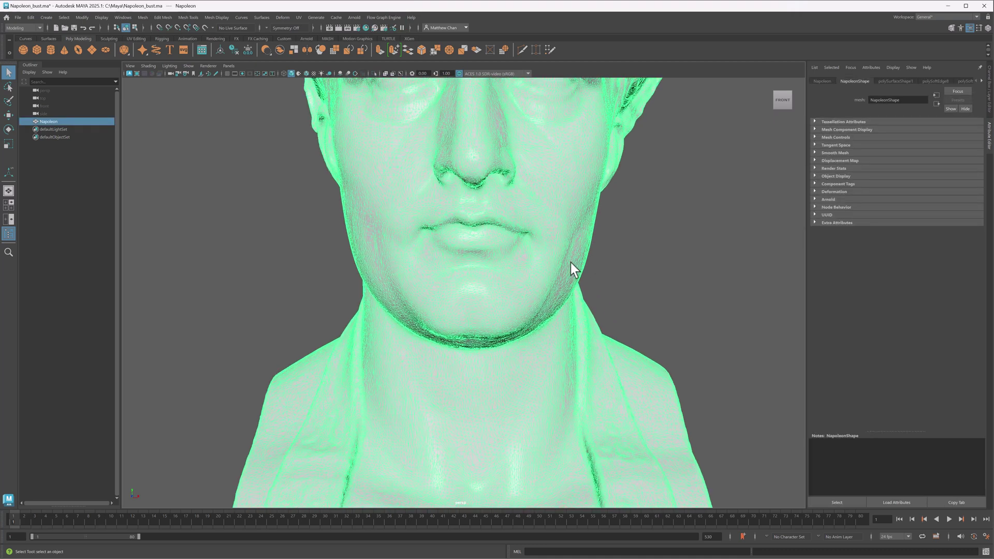
{"action": "middle_click_drag", "start_coordinate": [616, 238], "coordinate": [629, 344], "text": "alt"}
{"action": "left_click_drag", "start_coordinate": [629, 345], "coordinate": [648, 334], "text": "alt"}
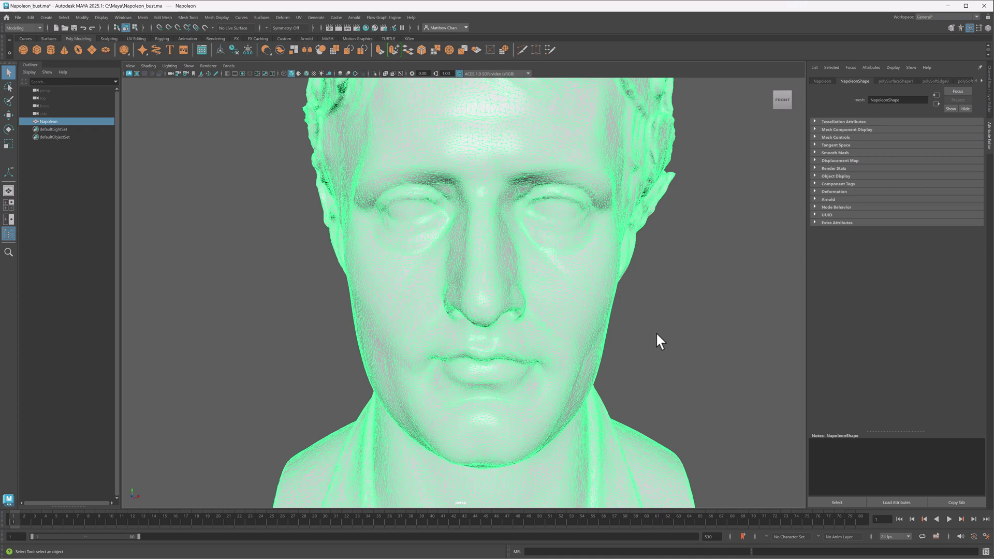
{"action": "left_click", "coordinate": [385, 17]}
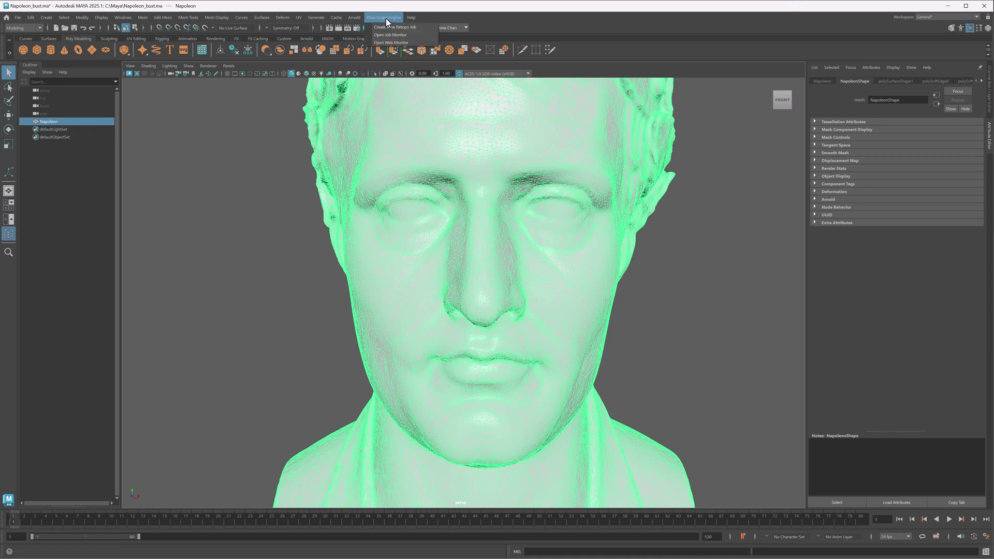
- Create a new retopo job and append '_medium_resolution' to its job name
{"action": "left_click", "coordinate": [426, 27]}
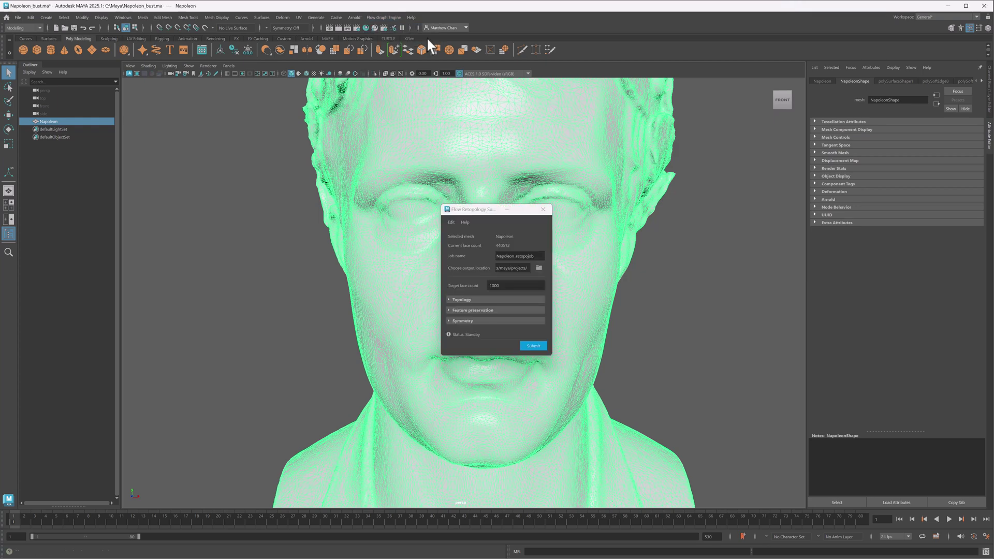
{"action": "left_click_drag", "start_coordinate": [489, 206], "coordinate": [721, 159]}
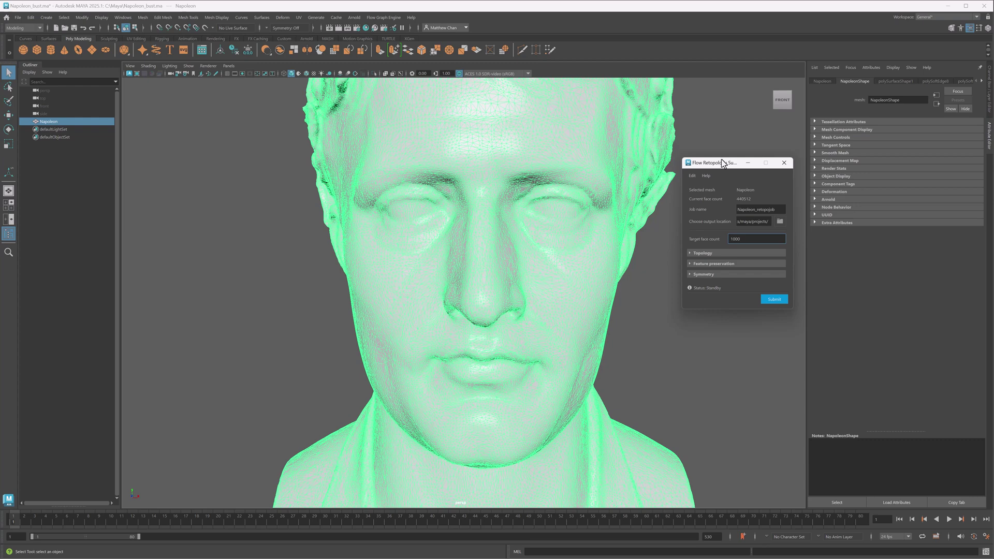
{"action": "left_click", "coordinate": [778, 211]}
{"action": "type", "text": "_medium_reso"}
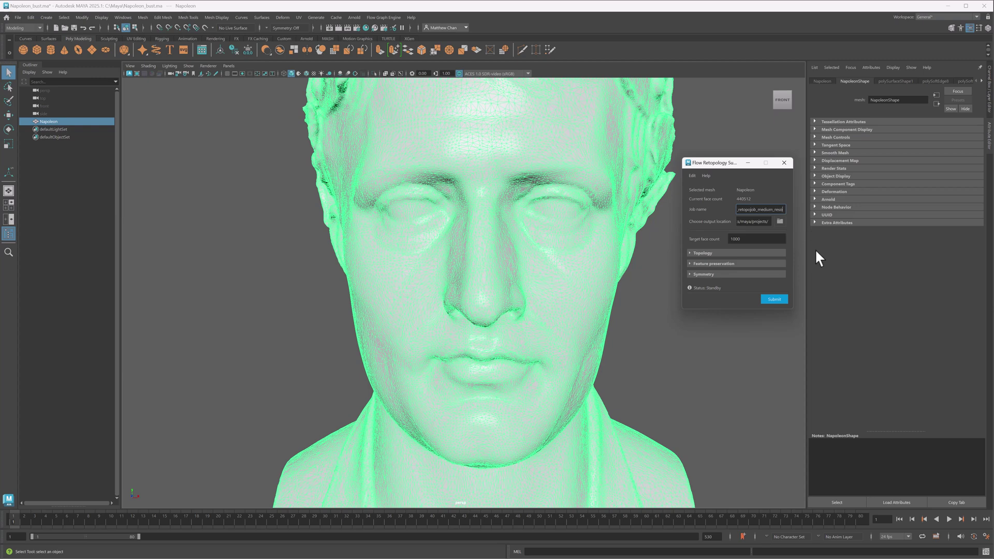
{"action": "type", "text": "lution"}
{"action": "left_click_drag", "start_coordinate": [767, 222], "coordinate": [726, 222]}
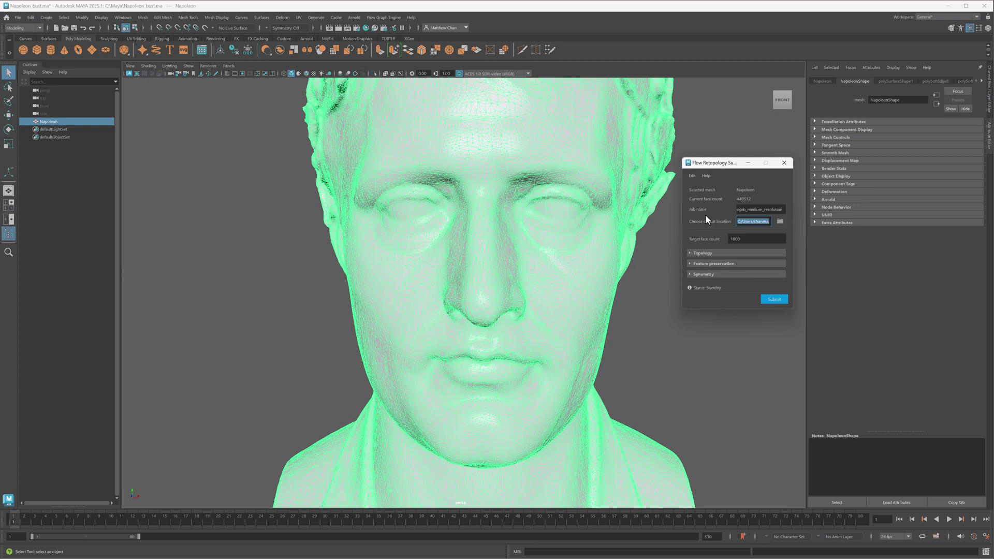
- Set the target face count to 45000, expand topology, feature preservation and symmetry settings, and submit
{"action": "key", "text": "Tab"}
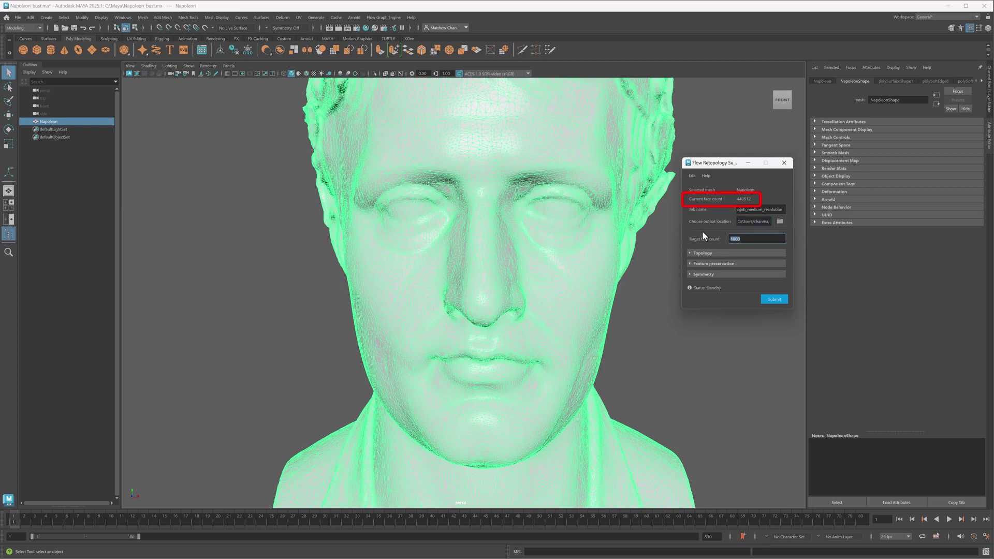
{"action": "type", "text": "45"}
{"action": "left_click", "coordinate": [704, 253]}
{"action": "left_click", "coordinate": [712, 303]}
{"action": "left_click", "coordinate": [707, 350]}
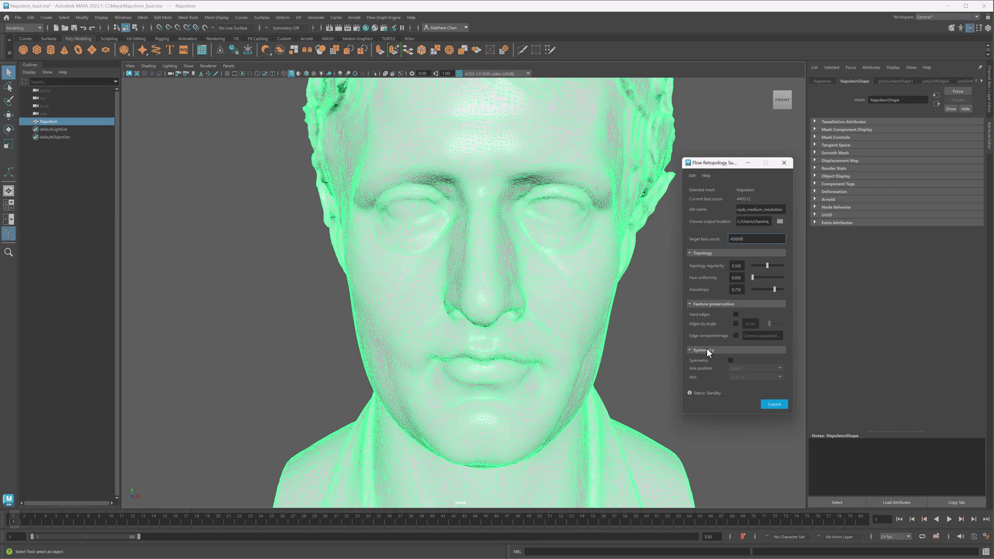
{"action": "left_click", "coordinate": [773, 404]}
- Switch to the Rigging menu set and maximise the side view of the bust
{"action": "scroll", "coordinate": [619, 322], "scroll_direction": "down", "scroll_amount": 5}
{"action": "left_click_drag", "start_coordinate": [586, 328], "coordinate": [567, 316], "text": "alt"}
{"action": "left_click", "coordinate": [23, 28]}
{"action": "left_click", "coordinate": [21, 45]}
{"action": "left_click", "coordinate": [9, 205]}
{"action": "key", "text": "space"}
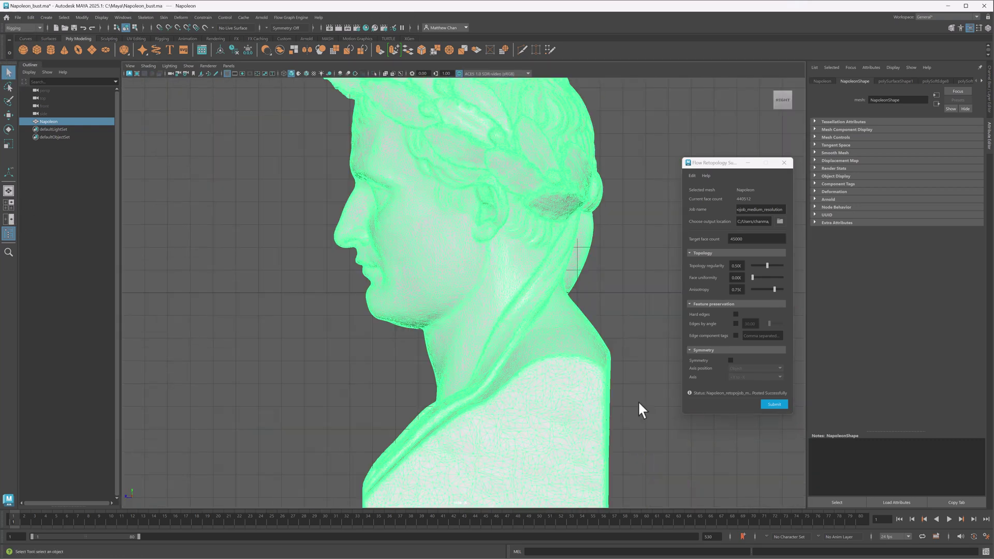
{"action": "scroll", "coordinate": [621, 393], "scroll_direction": "down", "scroll_amount": 3}
- Place a first joint at the bust's base and display the bust as wireframe
{"action": "left_click", "coordinate": [145, 17]}
{"action": "left_click", "coordinate": [160, 32]}
{"action": "left_click", "coordinate": [480, 458]}
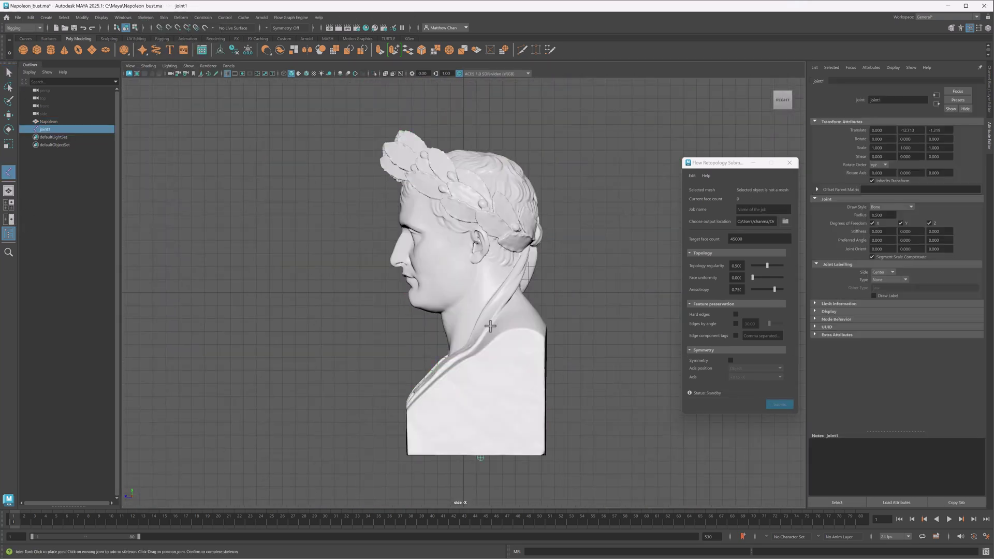
{"action": "key", "text": "q"}
{"action": "key", "text": "4"}
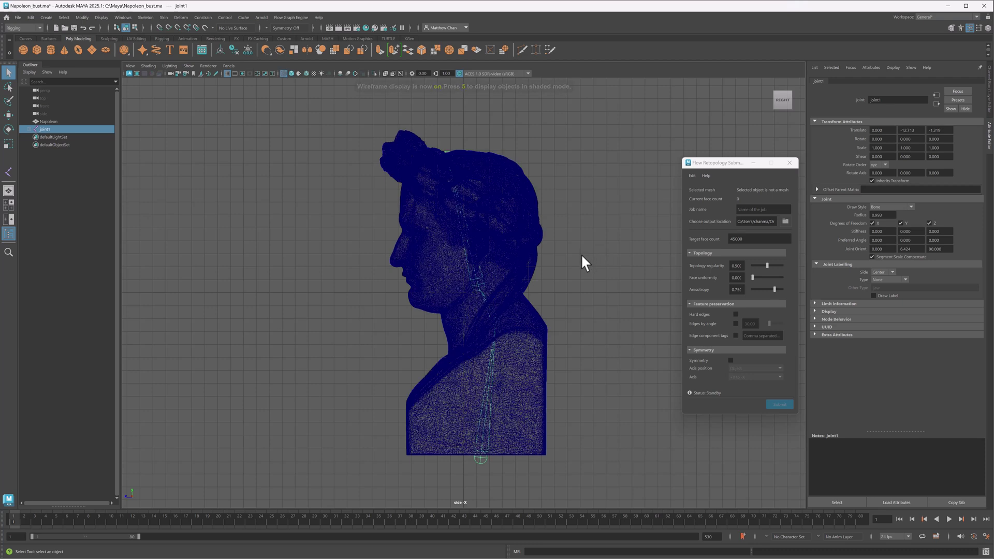
{"action": "left_click", "coordinate": [290, 18]}
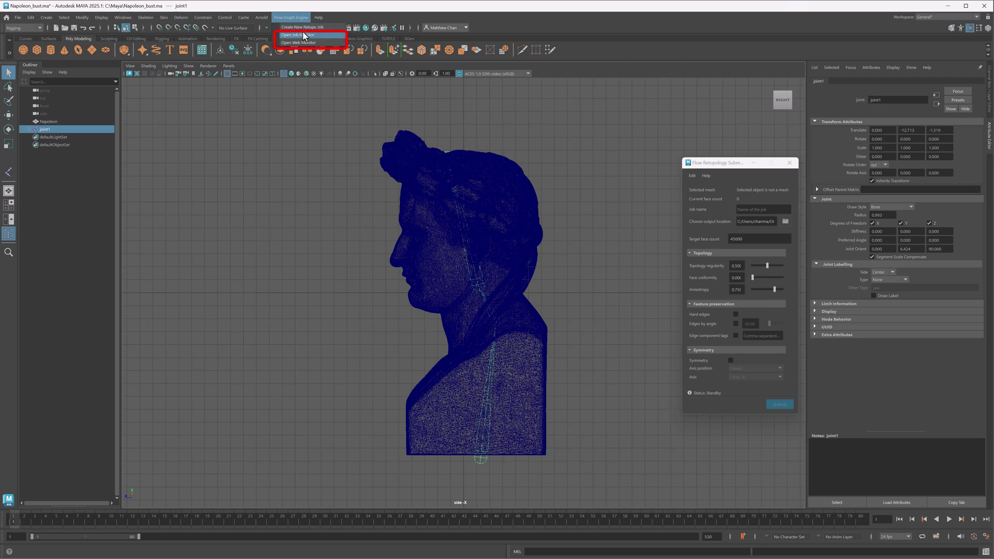
- Open the Flow Job Monitor and review the computing job's overview, retopology settings and log
{"action": "left_click", "coordinate": [308, 35]}
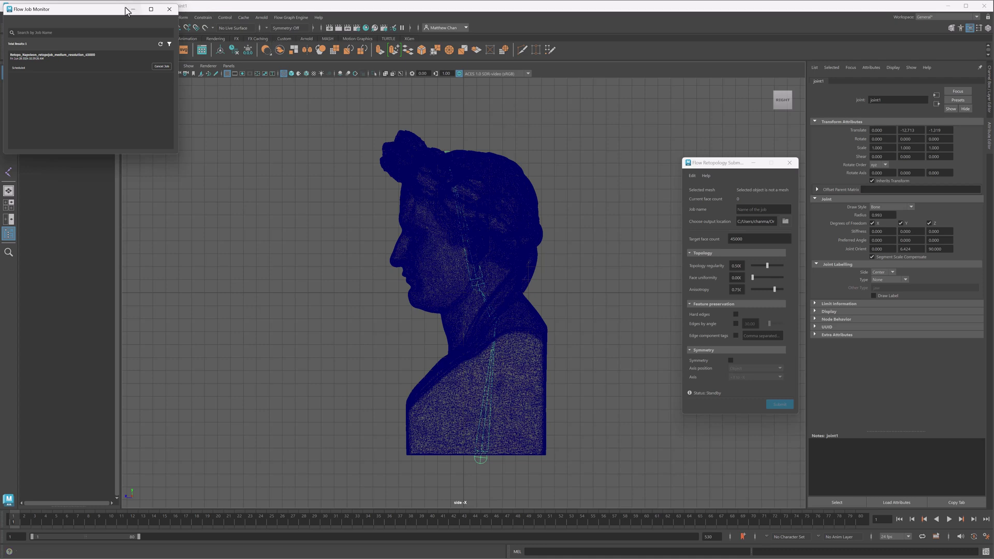
{"action": "left_click_drag", "start_coordinate": [98, 11], "coordinate": [247, 163]}
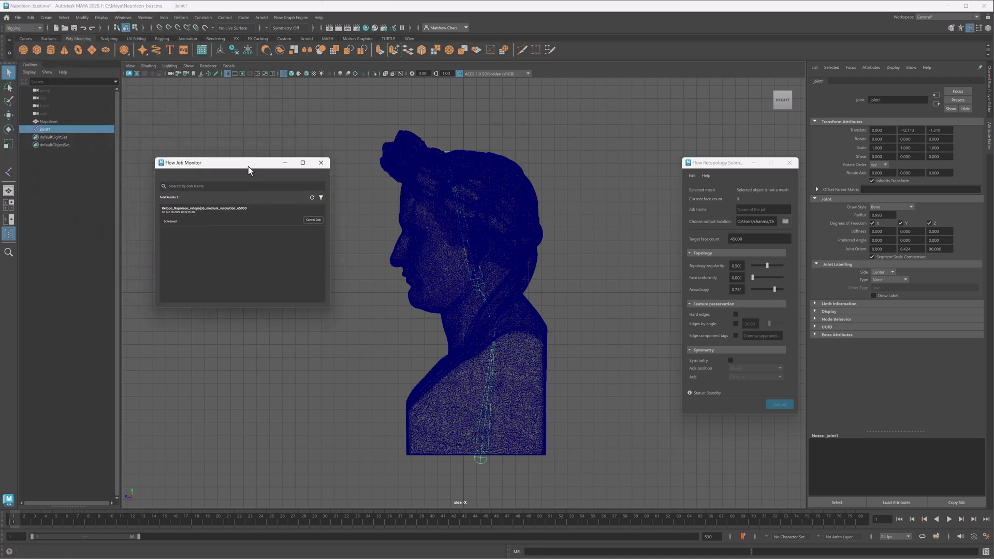
{"action": "left_click", "coordinate": [247, 215]}
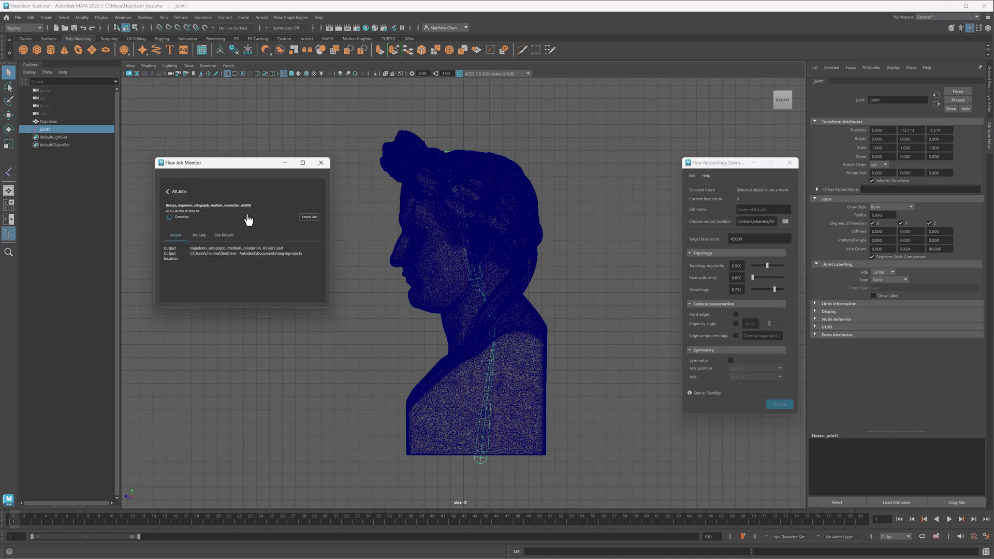
{"action": "left_click", "coordinate": [231, 234]}
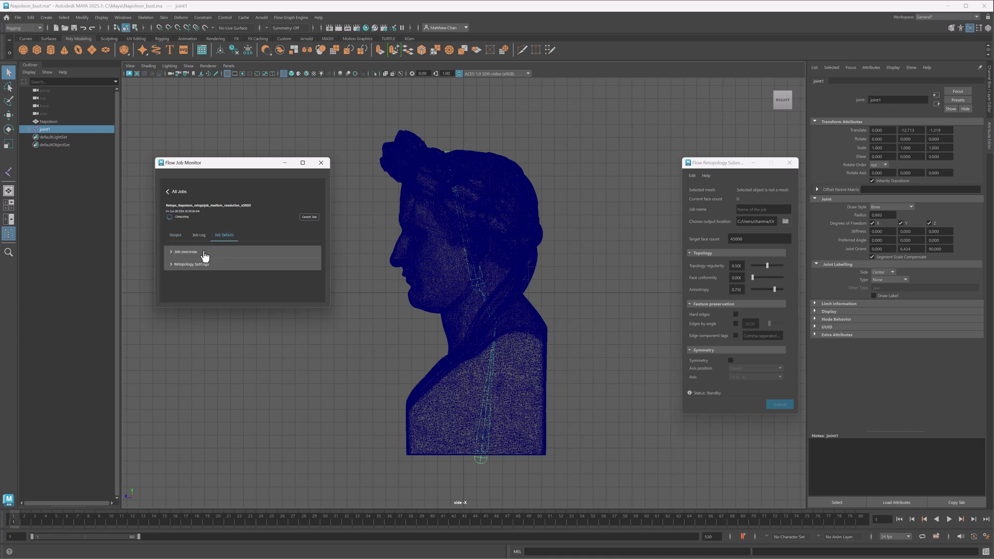
{"action": "left_click", "coordinate": [206, 254]}
{"action": "scroll", "coordinate": [206, 254], "scroll_direction": "down", "scroll_amount": 1}
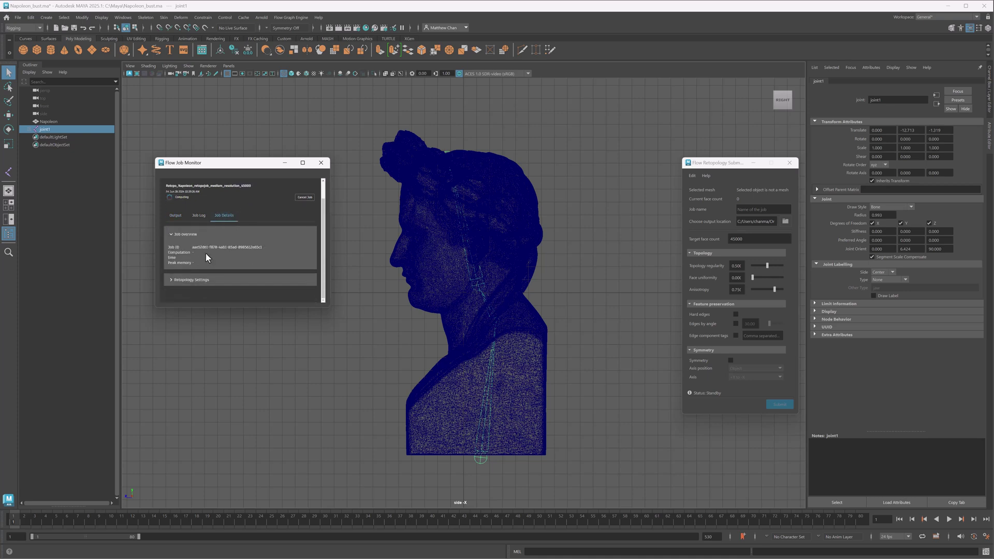
{"action": "left_click", "coordinate": [207, 284]}
{"action": "scroll", "coordinate": [264, 287], "scroll_direction": "down", "scroll_amount": 2}
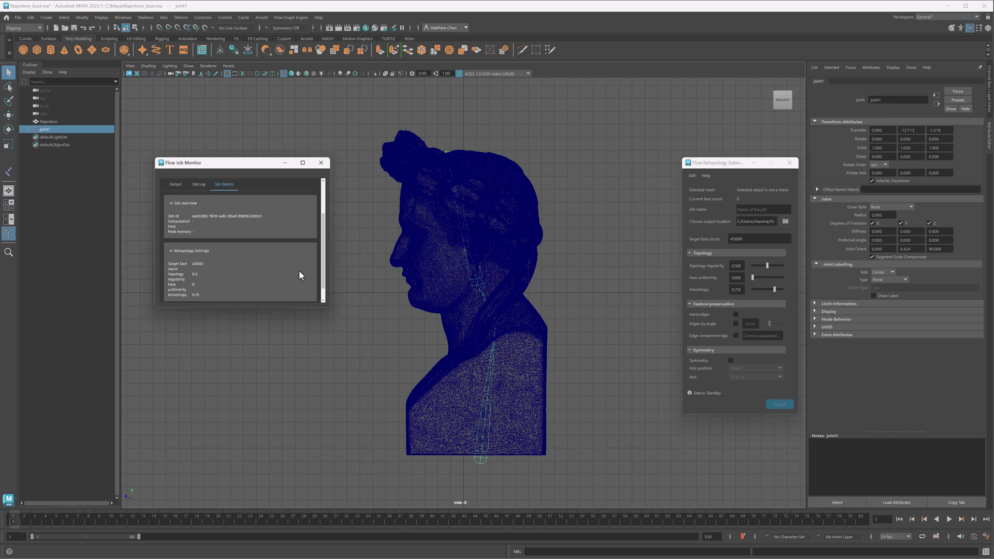
{"action": "left_click", "coordinate": [198, 184]}
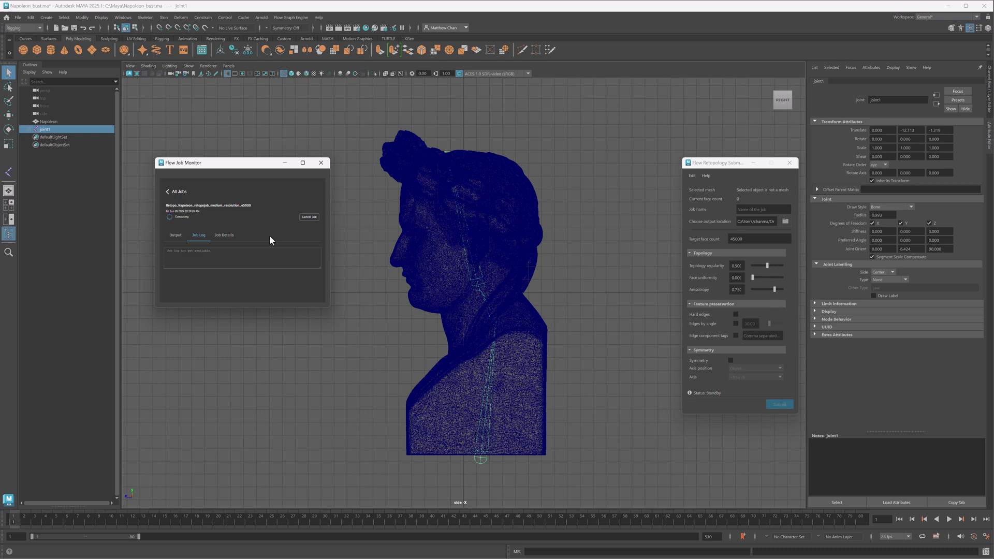
{"action": "left_click", "coordinate": [177, 192]}
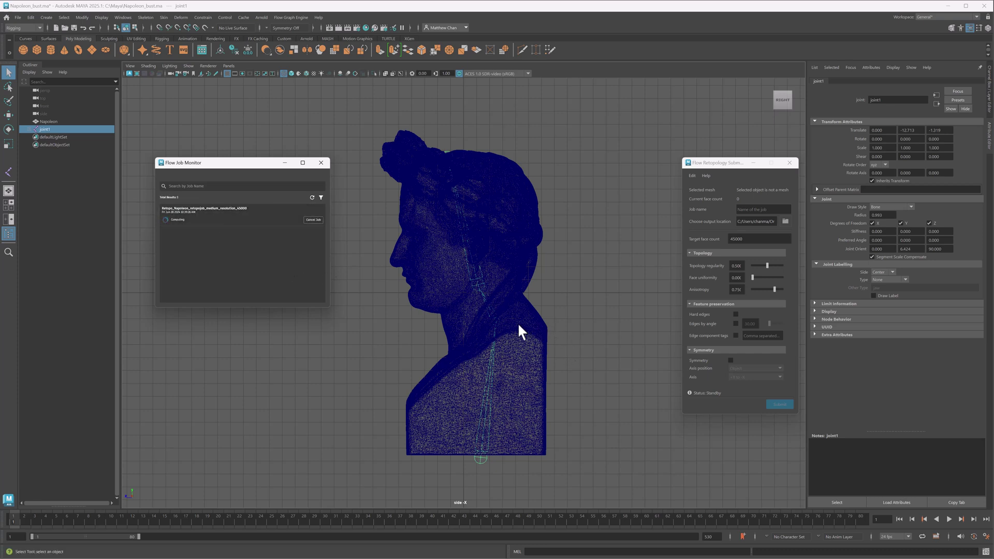
- Add joints up through the neck to the crown and expand the joint hierarchy
{"action": "left_click", "coordinate": [499, 321]}
{"action": "scroll", "coordinate": [498, 321], "scroll_direction": "up", "scroll_amount": 1}
{"action": "left_click_drag", "start_coordinate": [499, 319], "coordinate": [485, 333]}
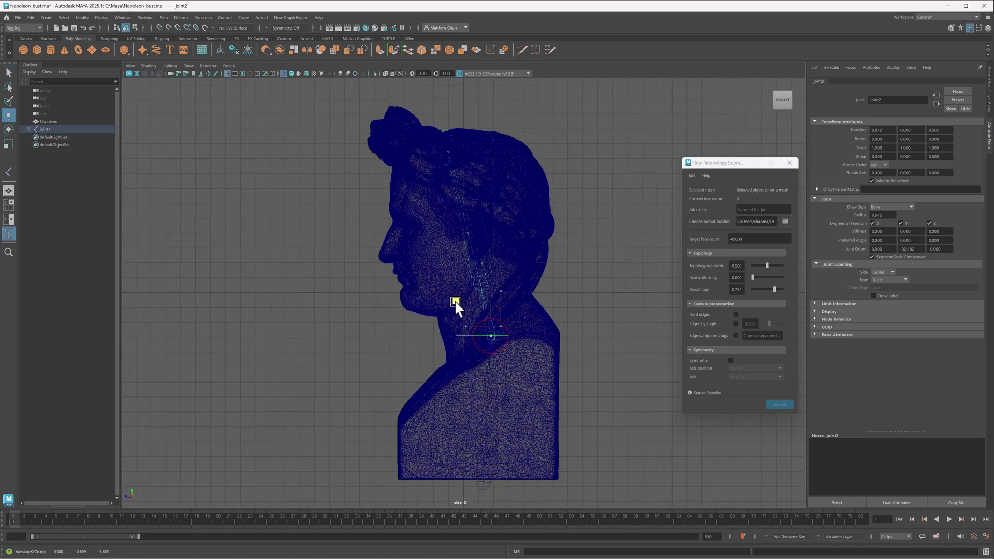
{"action": "left_click", "coordinate": [594, 222]}
{"action": "left_click", "coordinate": [484, 479]}
- Rename the joints spine1, neck1, neck2 and head in the Outliner
{"action": "double_click", "coordinate": [47, 129]}
{"action": "type", "text": "spine1"}
{"action": "key", "text": "Tab"}
{"action": "type", "text": "neck1"}
{"action": "key", "text": "Return"}
{"action": "type", "text": "neck2"}
{"action": "key", "text": "Tab"}
{"action": "type", "text": "head"}
{"action": "key", "text": "Return"}
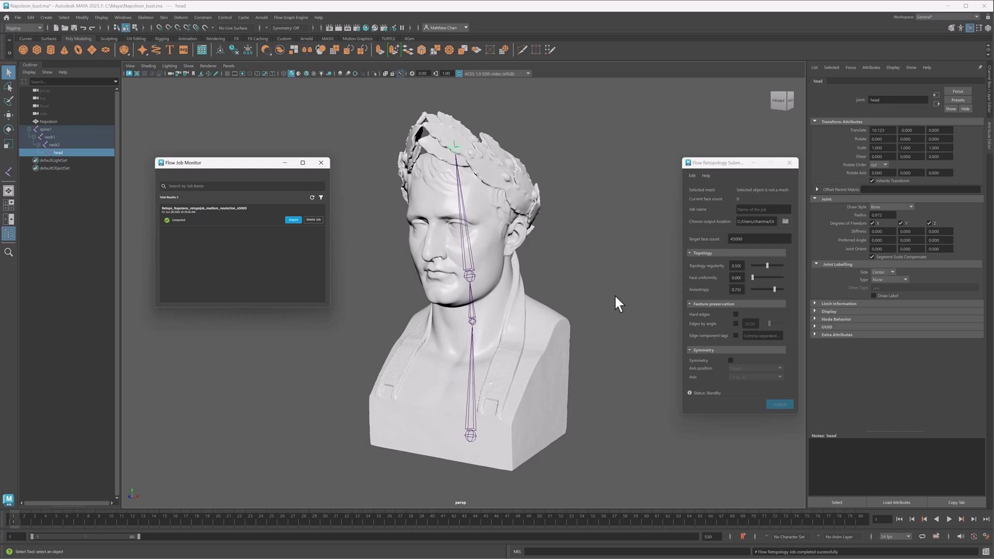
- Import the medium-resolution retopology mesh and move it beside the original scan
{"action": "left_click", "coordinate": [294, 220]}
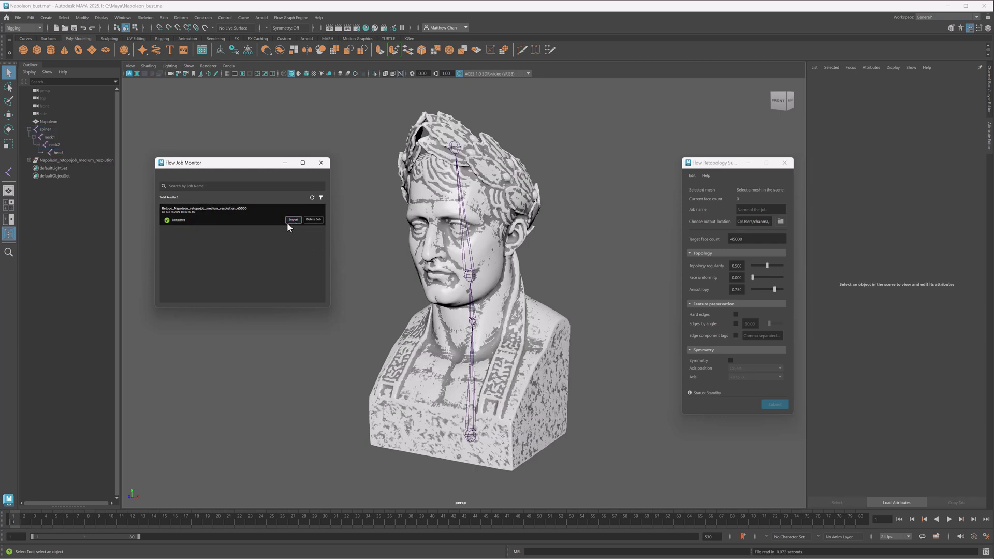
{"action": "left_click", "coordinate": [90, 158]}
{"action": "key", "text": "w"}
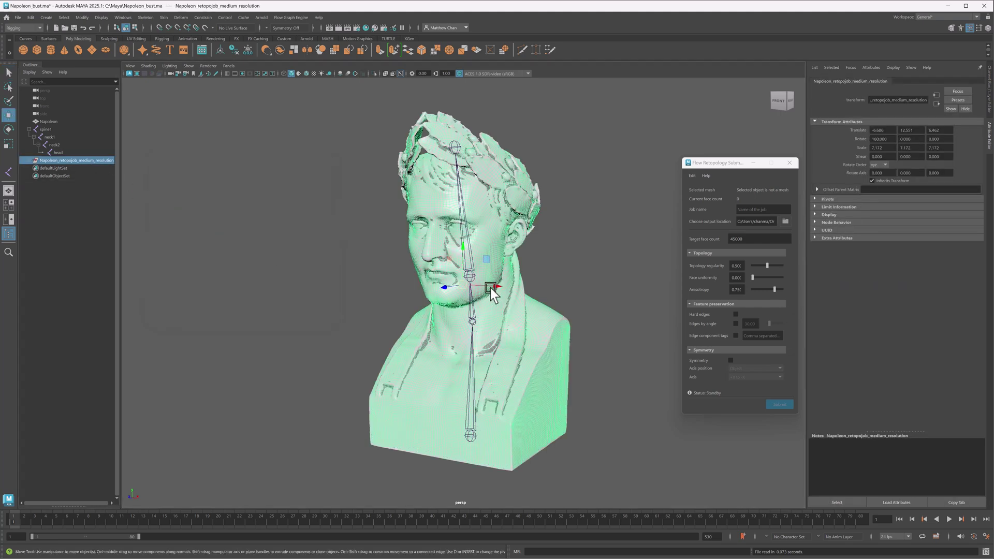
{"action": "mouse_move", "coordinate": [496, 287]}
{"action": "left_mouse_down"}
{"action": "mouse_move", "coordinate": [691, 306]}
{"action": "mouse_move", "coordinate": [498, 309]}
{"action": "mouse_move", "coordinate": [460, 235]}
{"action": "left_mouse_up"}
{"action": "left_click", "coordinate": [461, 235]}
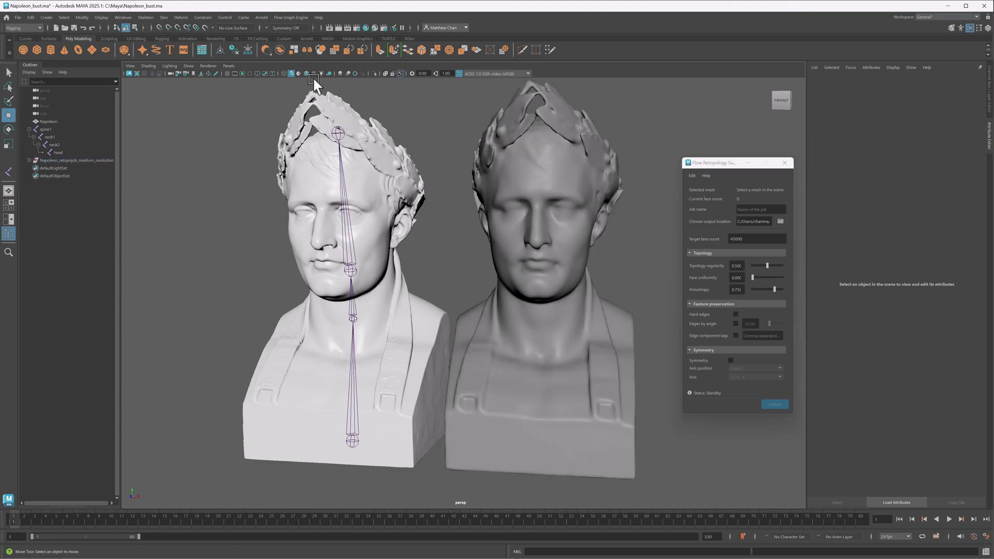
- Enable Wireframe on Shaded and compare both busts from chest to base
{"action": "left_click", "coordinate": [306, 73]}
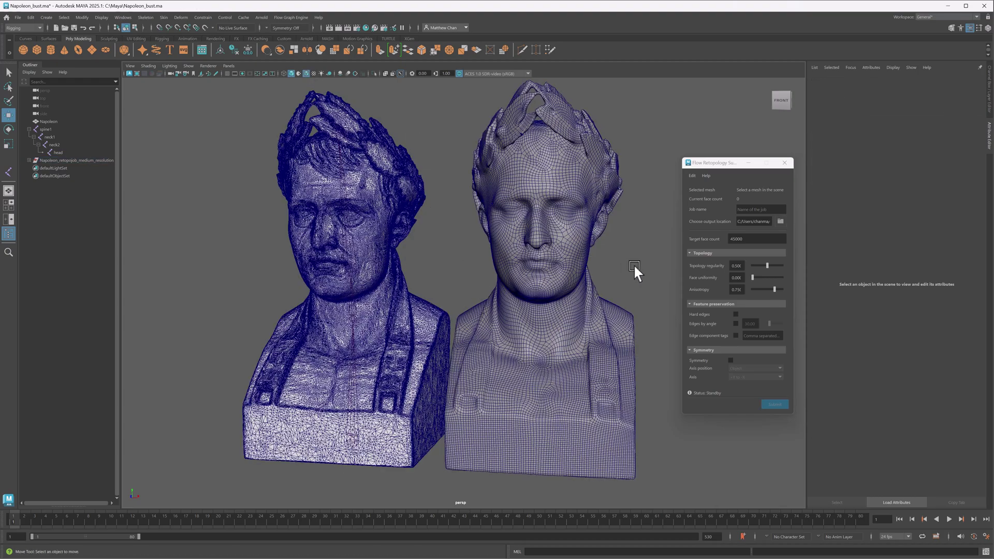
{"action": "scroll", "coordinate": [633, 264], "scroll_direction": "up", "scroll_amount": 6}
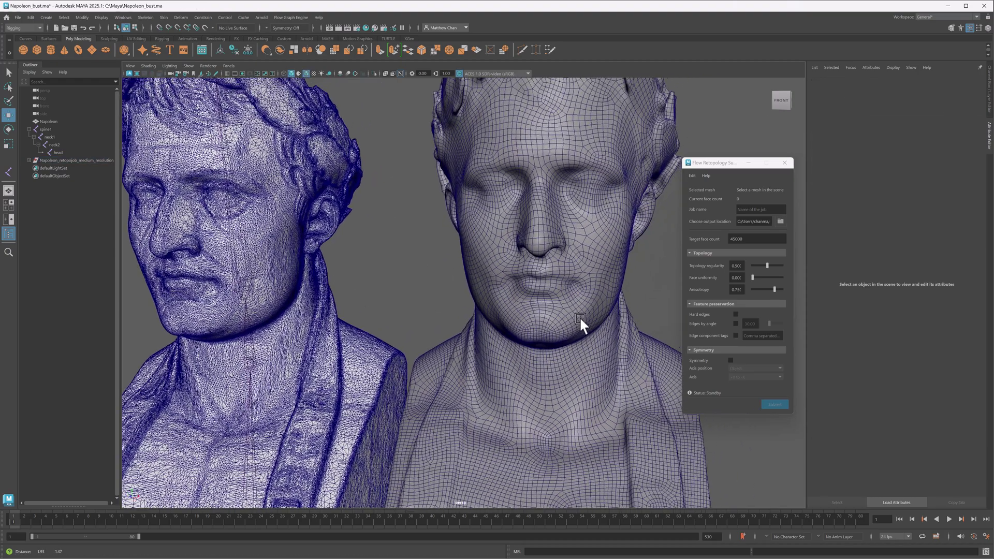
{"action": "left_click_drag", "start_coordinate": [579, 318], "coordinate": [579, 331], "text": "alt"}
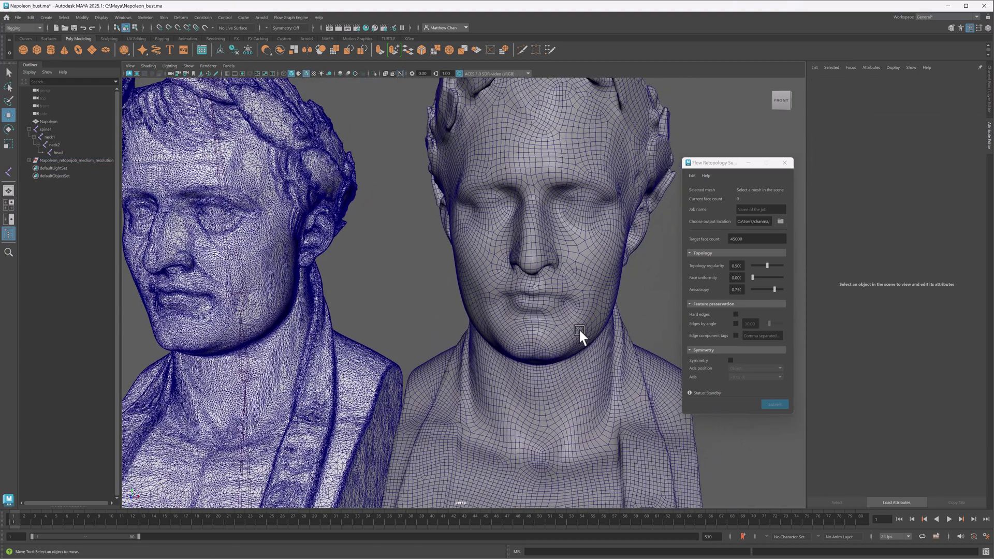
{"action": "middle_click_drag", "start_coordinate": [653, 316], "coordinate": [686, 176], "text": "alt"}
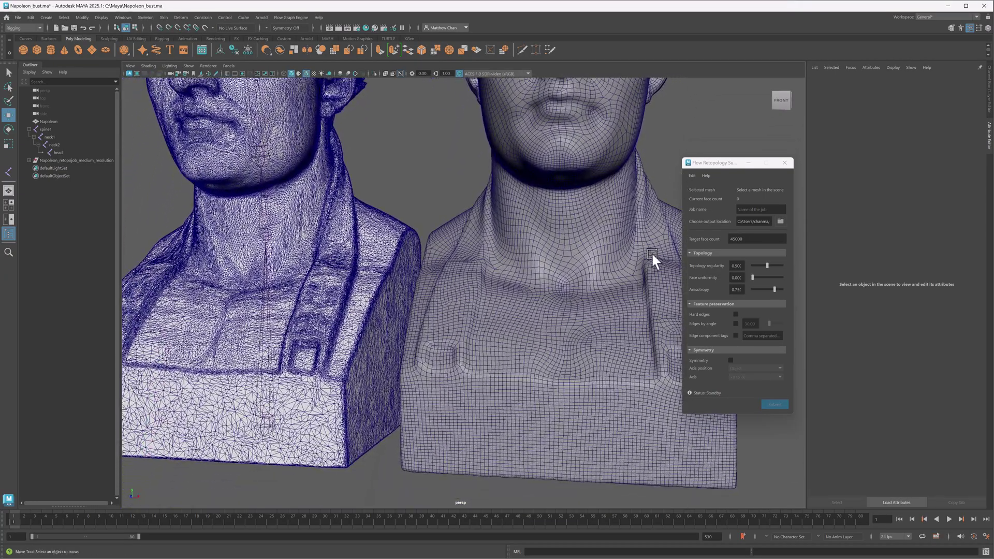
{"action": "scroll", "coordinate": [650, 254], "scroll_direction": "down", "scroll_amount": 10}
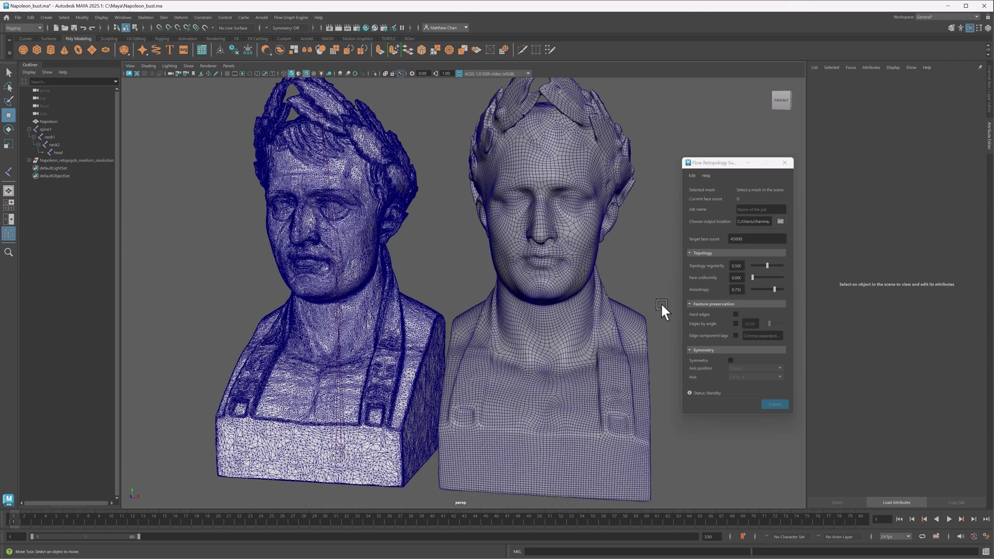
- Delete the imported medium-resolution mesh and return to a front view of the scan
{"action": "key", "text": "q"}
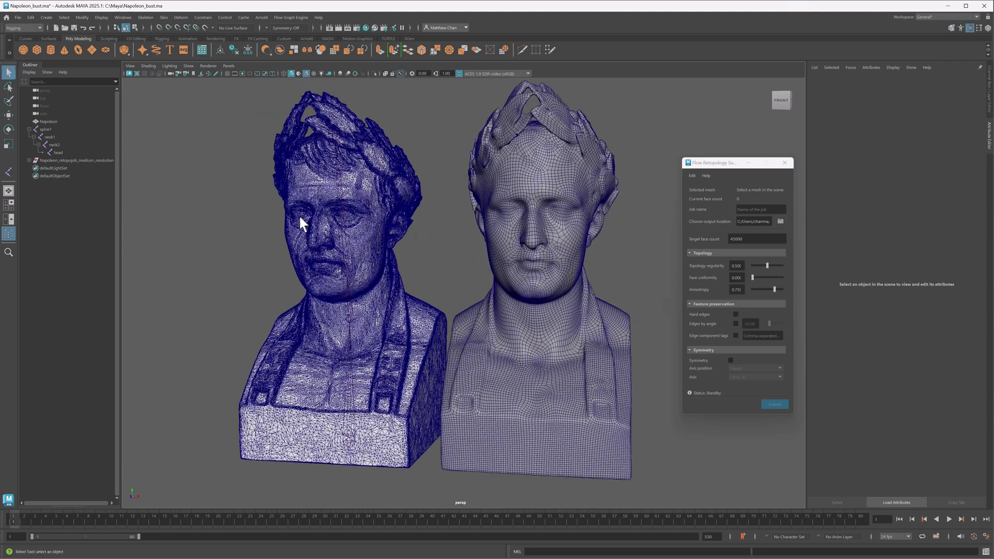
{"action": "left_click", "coordinate": [91, 160]}
{"action": "key", "text": "Delete"}
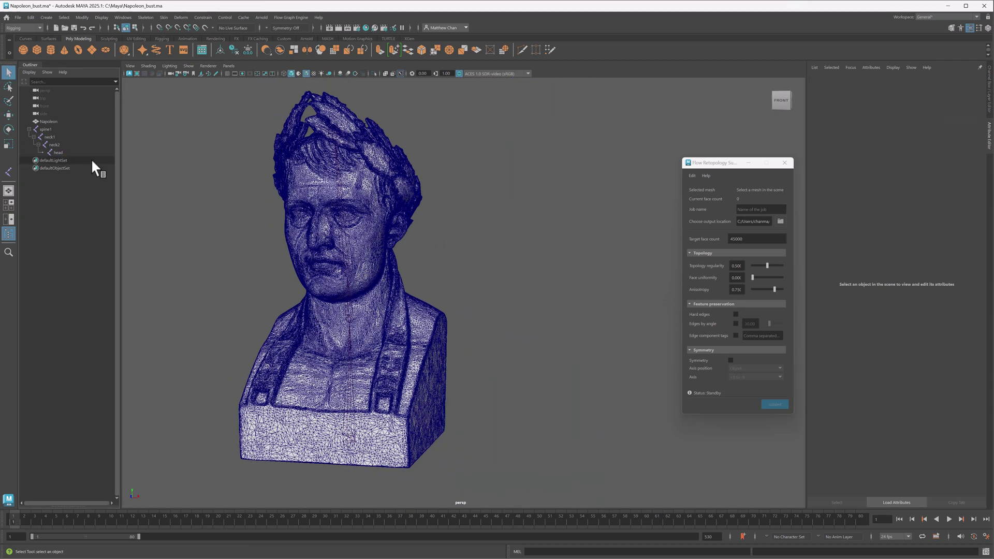
{"action": "left_click_drag", "start_coordinate": [439, 243], "coordinate": [550, 318], "text": "alt"}
- Submit a '_low_res' Flow Retopology job for the Napoleon scan with a 25000 target face count
{"action": "left_click", "coordinate": [552, 318]}
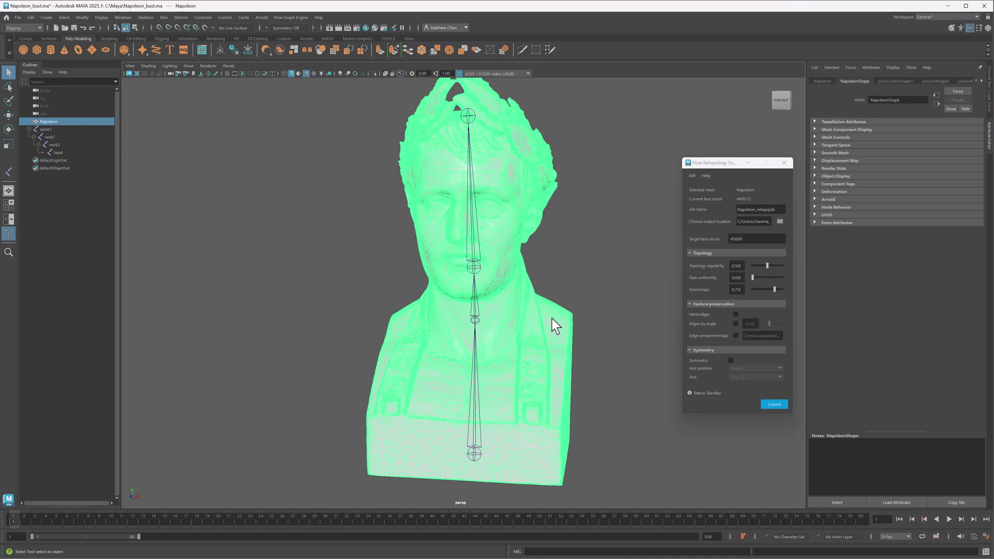
{"action": "type", "text": "_low_res"}
{"action": "left_click", "coordinate": [747, 238]}
{"action": "double_click", "coordinate": [747, 238]}
{"action": "type", "text": "250"}
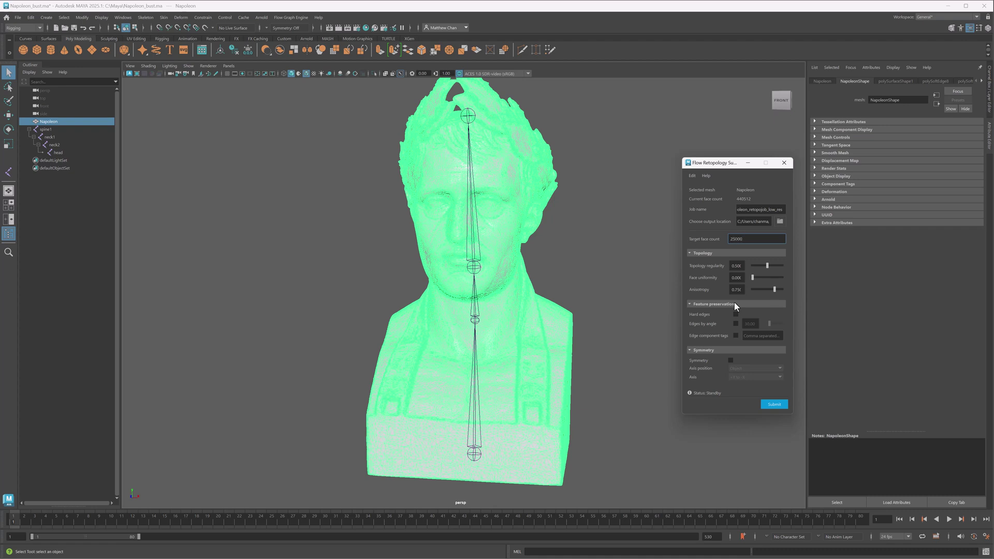
{"action": "left_click", "coordinate": [781, 404]}
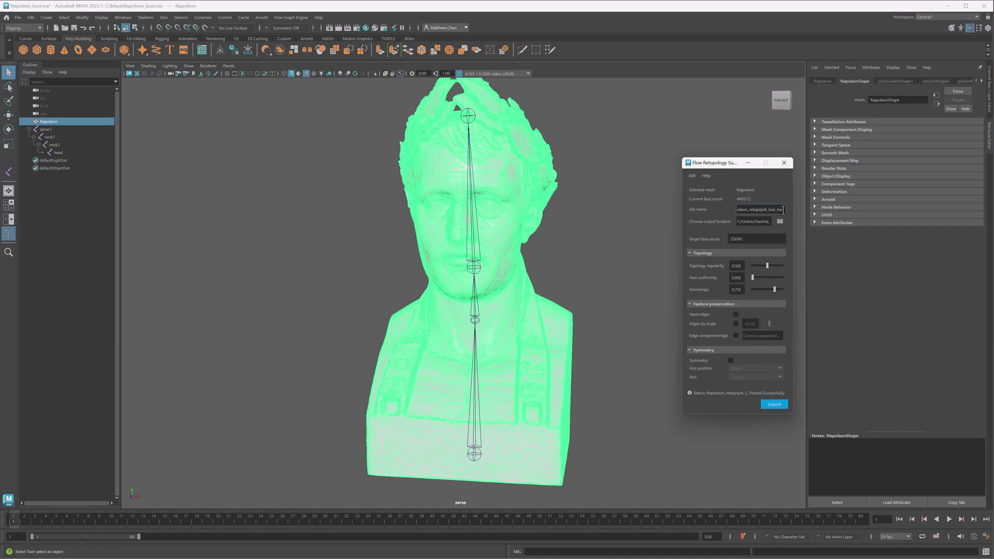
- Submit a second job with a '_symmetry' name suffix and Symmetry enabled
{"action": "type", "text": "_high_regularity"}
{"action": "left_click", "coordinate": [782, 209]}
{"action": "key", "text": "BackSpace"}
{"action": "key", "text": "BackSpace"}
{"action": "key", "text": "BackSpace"}
{"action": "key", "text": "BackSpace"}
{"action": "key", "text": "BackSpace"}
{"action": "key", "text": "BackSpace"}
{"action": "key", "text": "BackSpace"}
{"action": "key", "text": "BackSpace"}
{"action": "key", "text": "BackSpace"}
{"action": "key", "text": "BackSpace"}
{"action": "key", "text": "BackSpace"}
{"action": "key", "text": "BackSpace"}
{"action": "key", "text": "BackSpace"}
{"action": "key", "text": "BackSpace"}
{"action": "key", "text": "BackSpace"}
{"action": "key", "text": "BackSpace"}
{"action": "type", "text": "_symmetry"}
{"action": "left_click", "coordinate": [730, 360]}
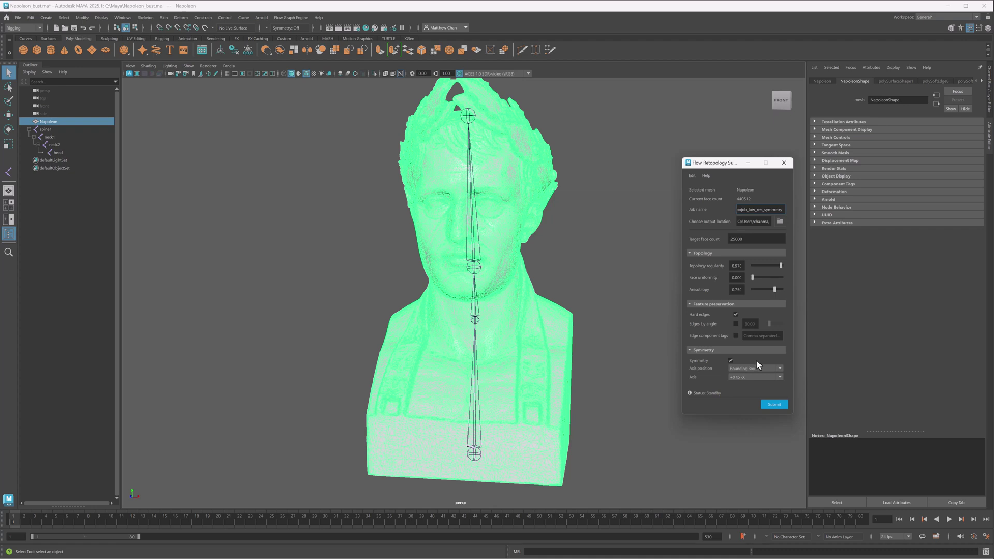
{"action": "left_click", "coordinate": [772, 405]}
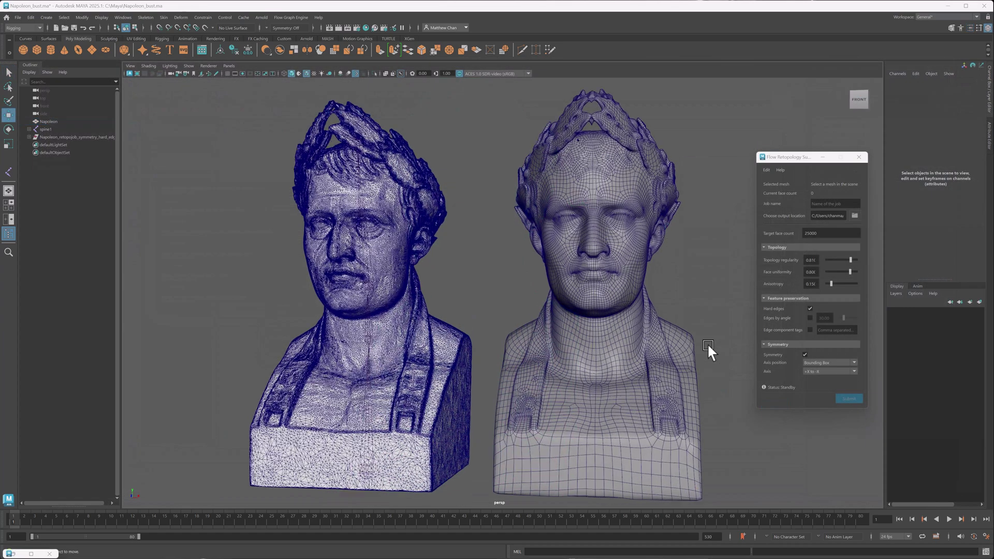
- Review the symmetry hard-edges job's computation time and memory in the Flow Job Monitor
{"action": "scroll", "coordinate": [623, 365], "scroll_direction": "up", "scroll_amount": 5}
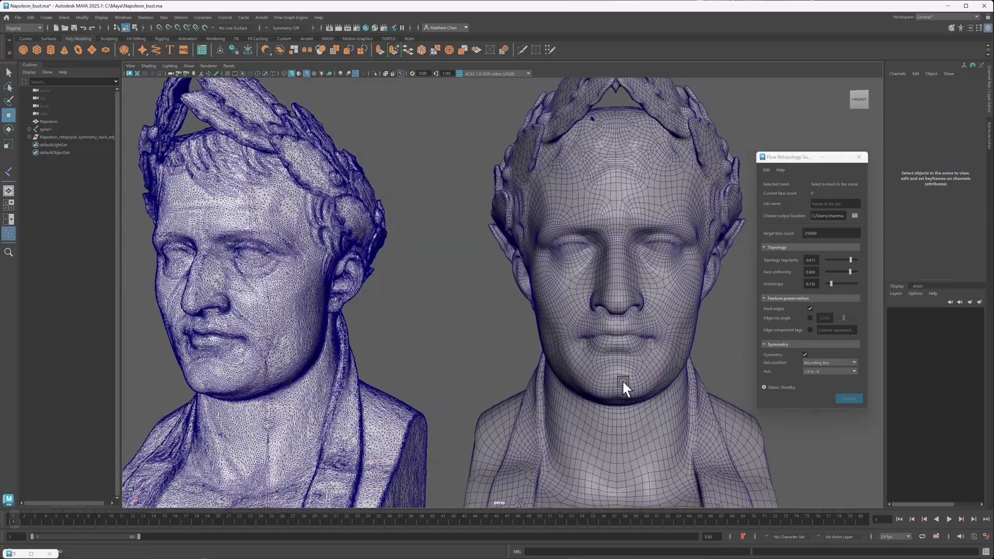
{"action": "left_click_drag", "start_coordinate": [519, 394], "coordinate": [489, 378], "text": "alt"}
{"action": "scroll", "coordinate": [444, 386], "scroll_direction": "down", "scroll_amount": 5}
{"action": "middle_click_drag", "start_coordinate": [489, 377], "coordinate": [525, 343], "text": "alt"}
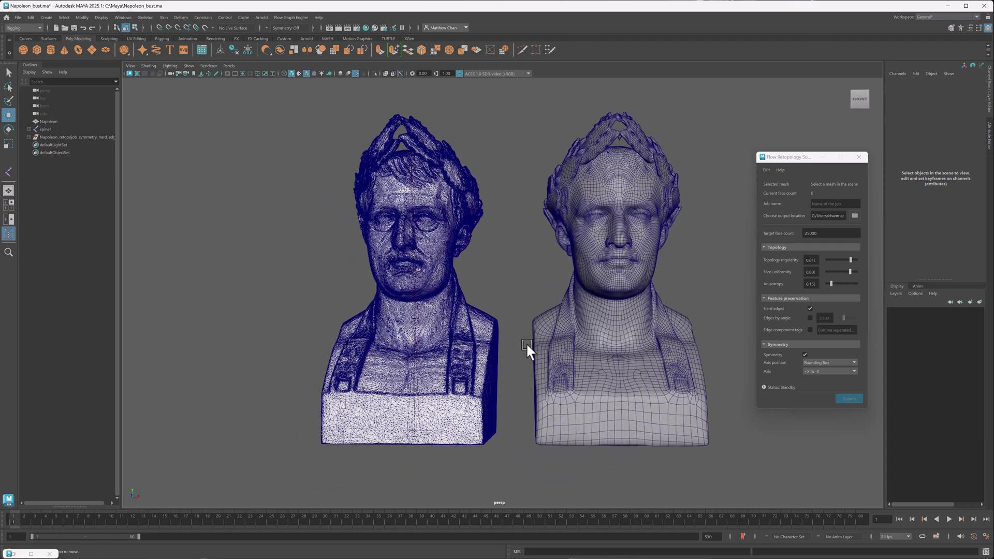
{"action": "left_click", "coordinate": [11, 555]}
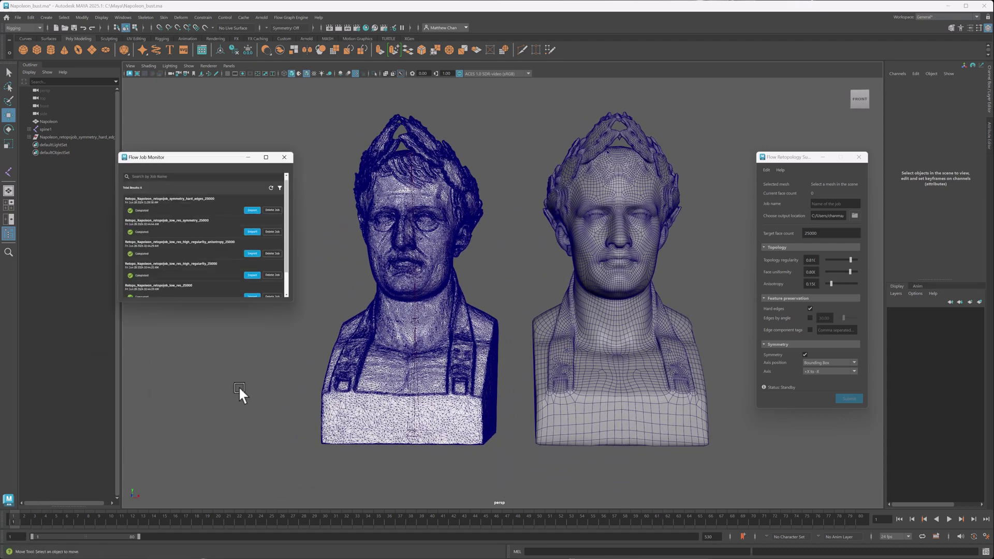
{"action": "left_click", "coordinate": [216, 208]}
{"action": "left_click", "coordinate": [189, 229]}
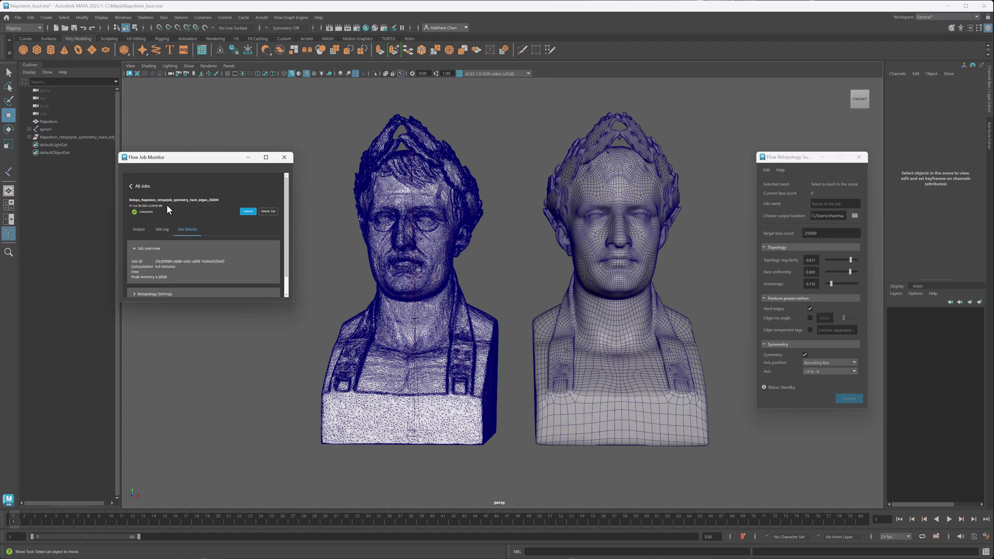
{"action": "left_click", "coordinate": [136, 191]}
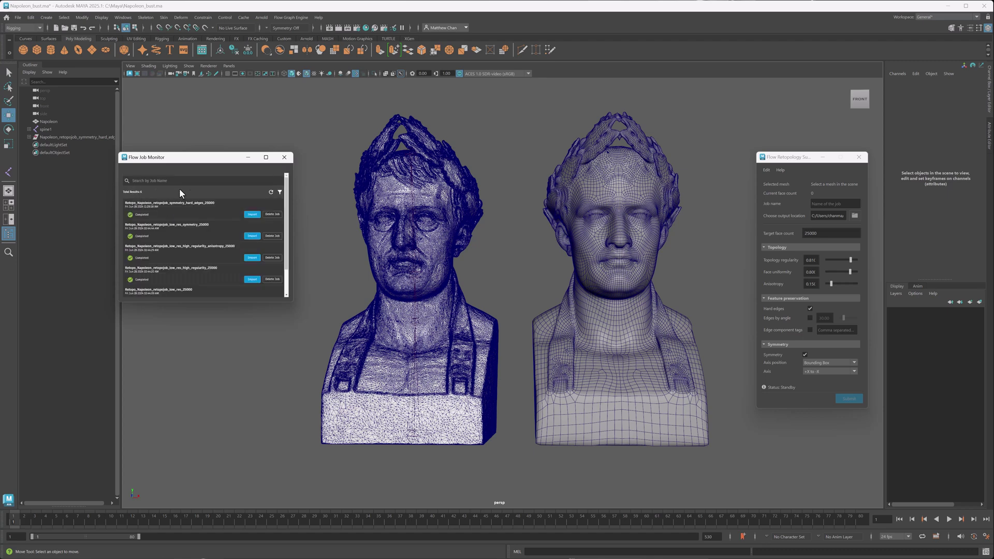
{"action": "left_click_drag", "start_coordinate": [285, 197], "coordinate": [282, 230]}
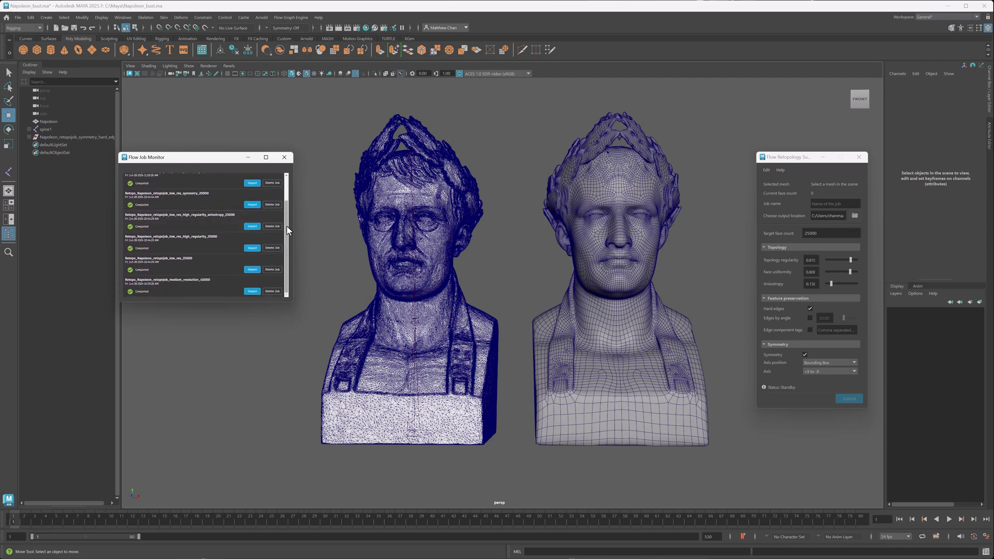
{"action": "left_click", "coordinate": [288, 159]}
- Delete the original Napoleon scan and set the retopologized bust's Translate X to 0
{"action": "left_click", "coordinate": [54, 121]}
{"action": "key", "text": "Delete"}
{"action": "left_click", "coordinate": [54, 129]}
{"action": "type", "text": "0"}
{"action": "key", "text": "Return"}
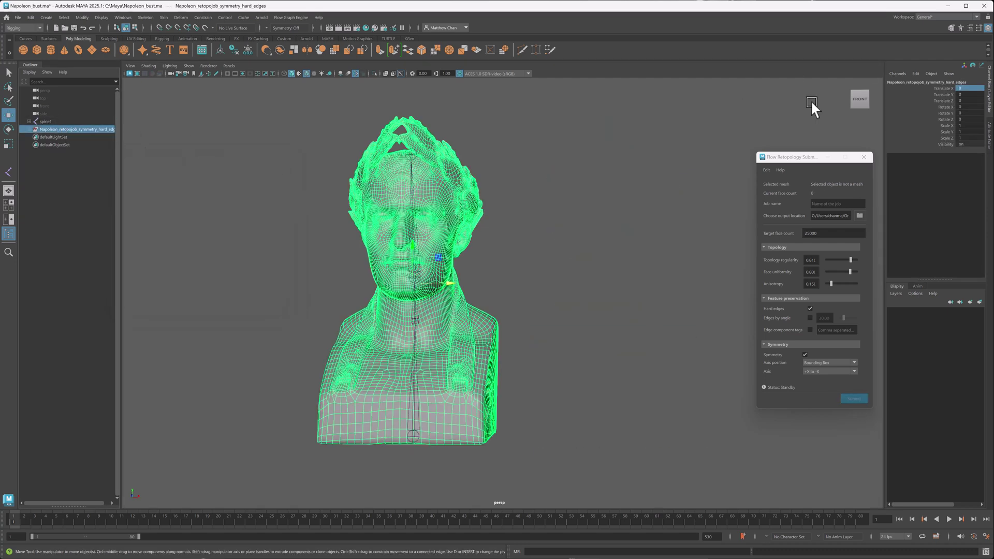
- Bind the retopologized bust mesh to the spine joints with Bind Skin
{"action": "left_click", "coordinate": [560, 247]}
{"action": "left_click_drag", "start_coordinate": [552, 257], "coordinate": [506, 472], "text": "alt"}
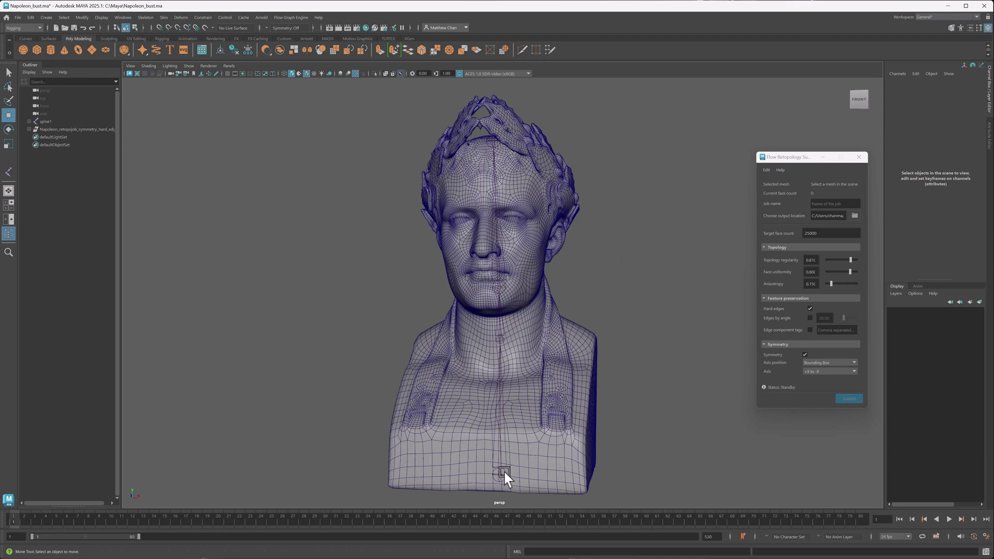
{"action": "left_click", "coordinate": [457, 378]}
{"action": "key", "text": "q"}
{"action": "left_click", "coordinate": [163, 17]}
{"action": "left_click", "coordinate": [181, 41]}
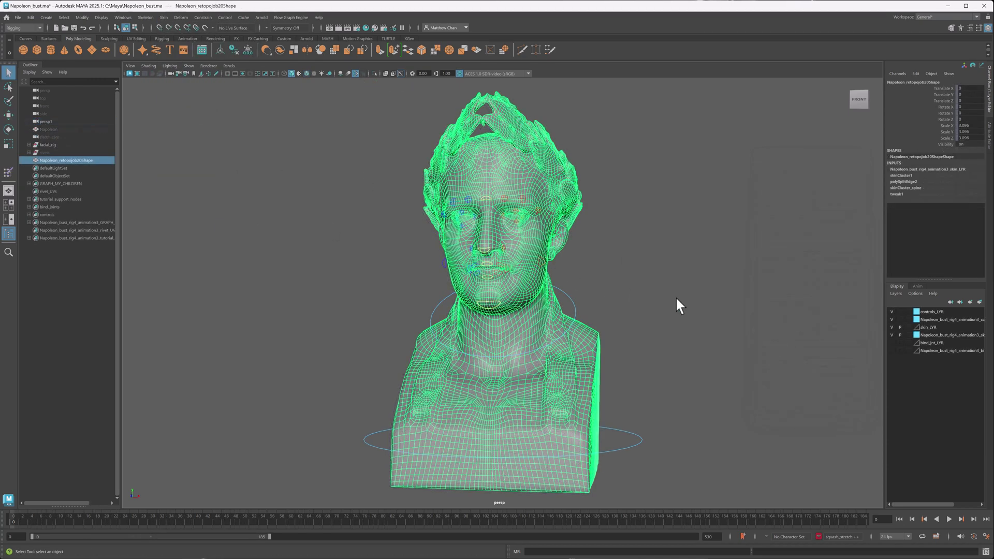
- Deselect the rigged bust and play its animation forwards
{"action": "left_click", "coordinate": [860, 466]}
{"action": "left_click", "coordinate": [949, 519]}
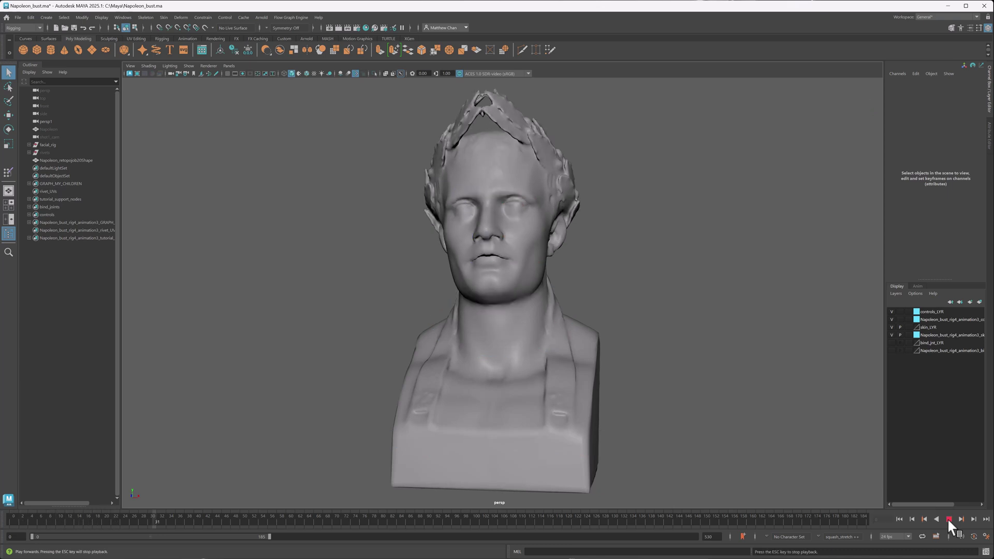